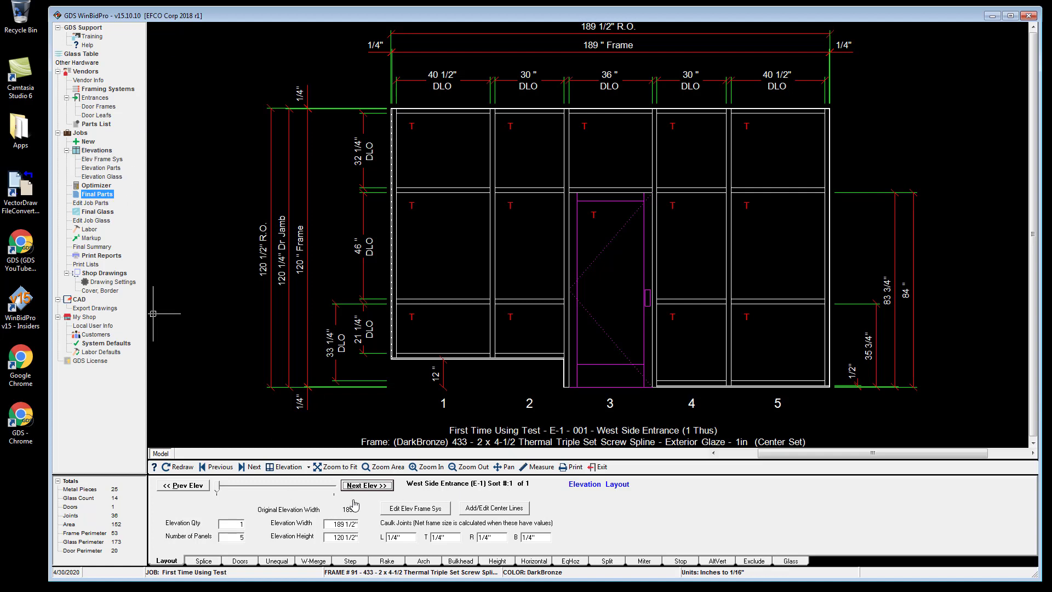
Create a new elevation named East Side Corner with code 2 using framing system 402 - 2 x 4-1/2 Shear Block - Interior Glaze - 1in (One Piece Mullion).
{"action": "left_click", "coordinate": [310, 469]}
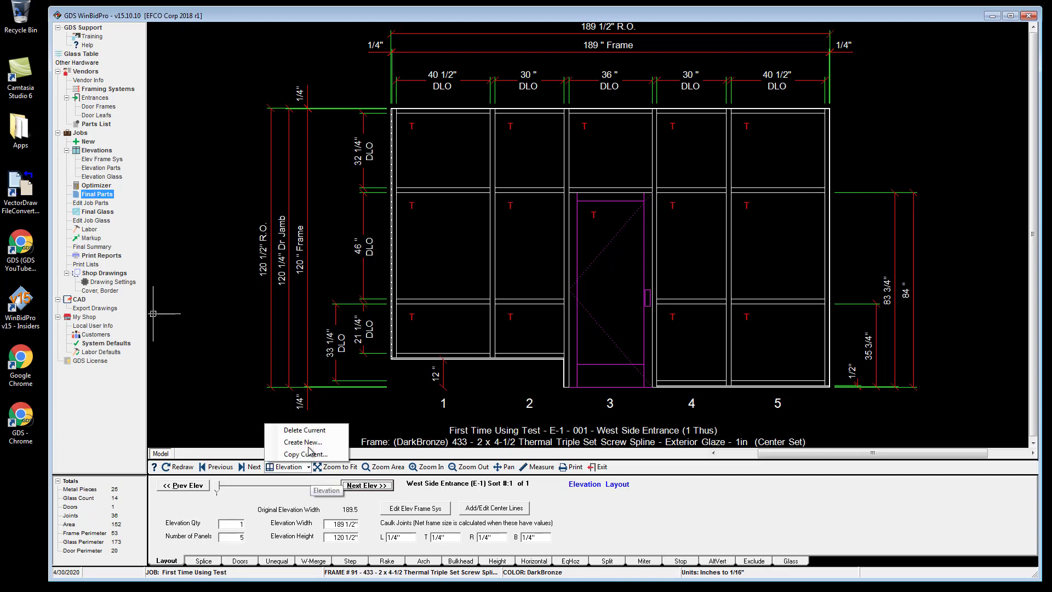
{"action": "left_click", "coordinate": [366, 485]}
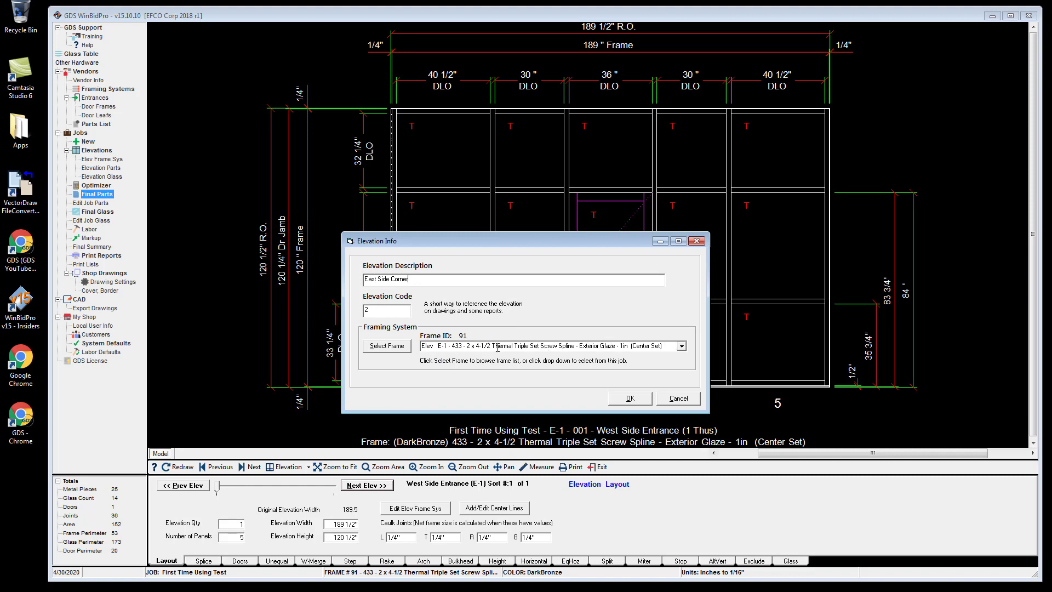
{"action": "left_click", "coordinate": [682, 345]}
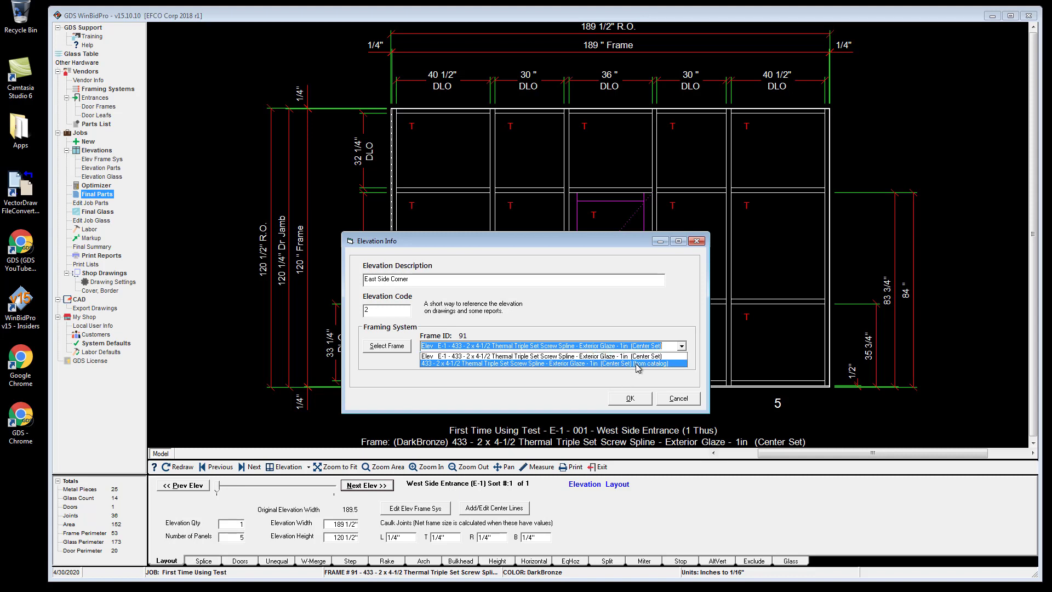
{"action": "left_click", "coordinate": [387, 351]}
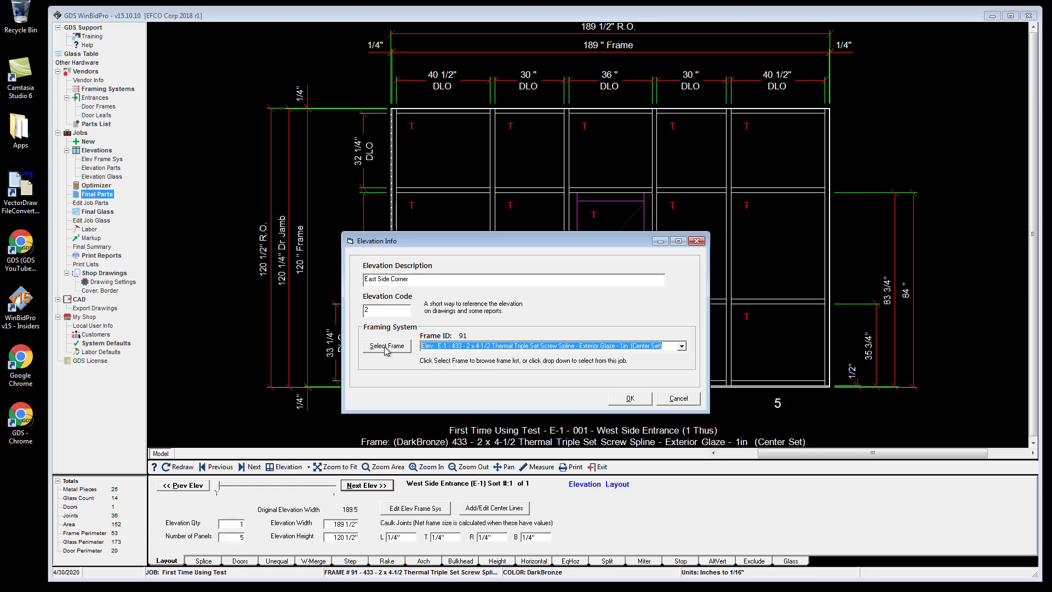
{"action": "left_click", "coordinate": [387, 346]}
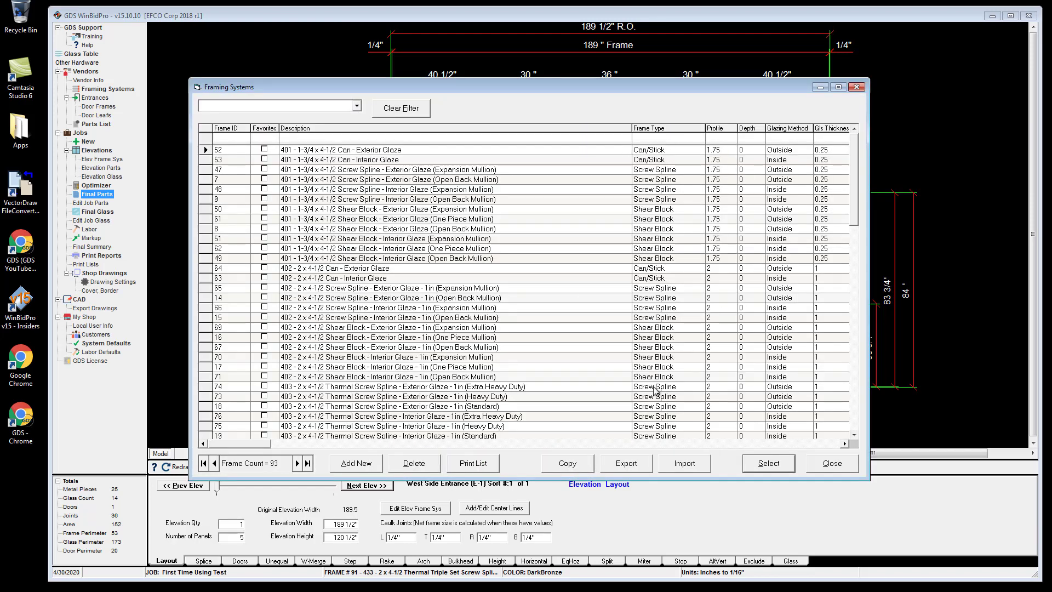
{"action": "left_click", "coordinate": [664, 367]}
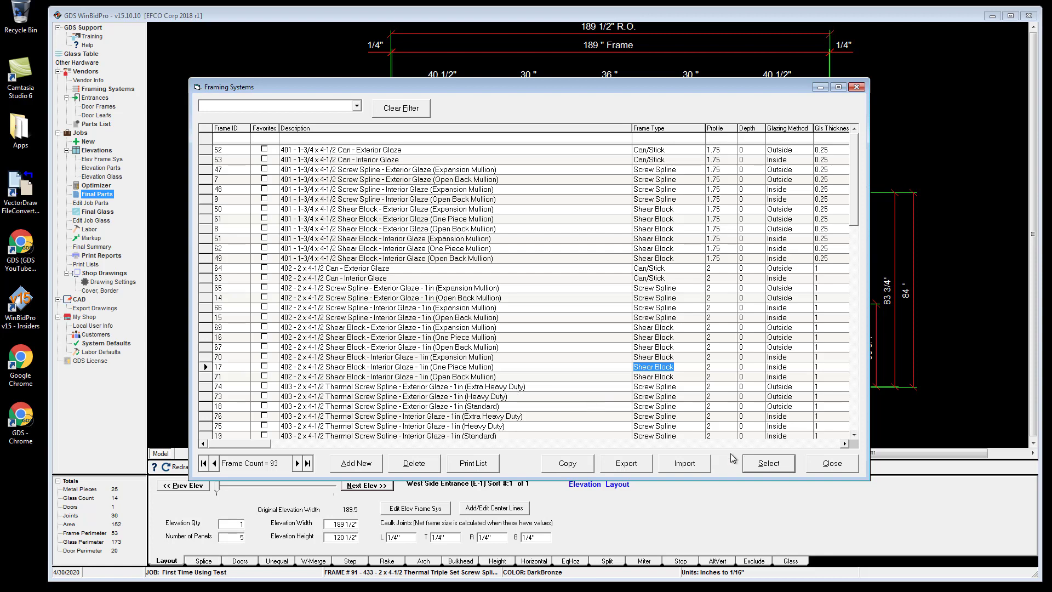
{"action": "left_click", "coordinate": [773, 463]}
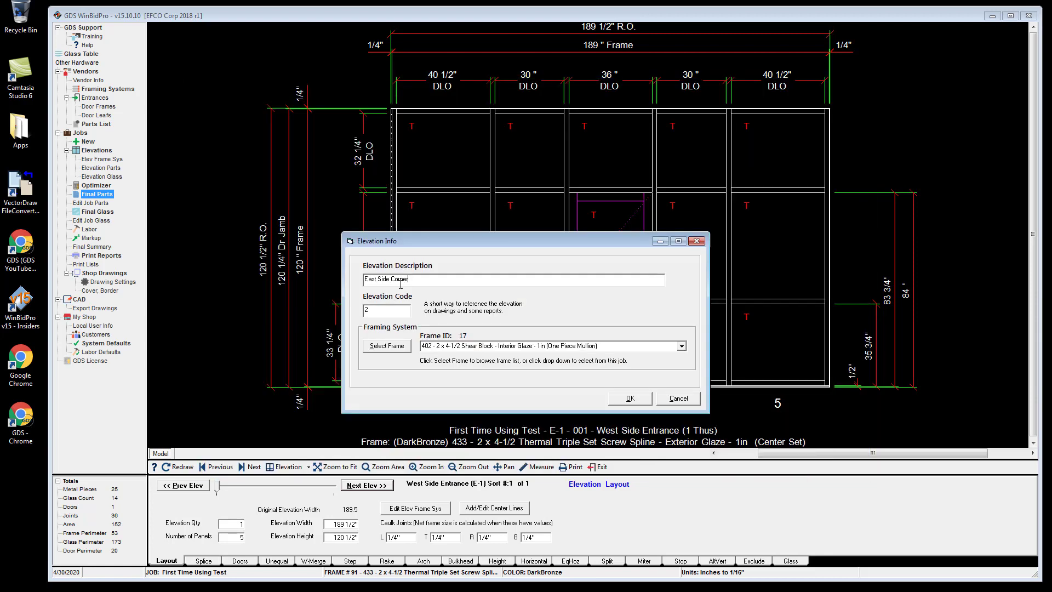
{"action": "left_click", "coordinate": [630, 399]}
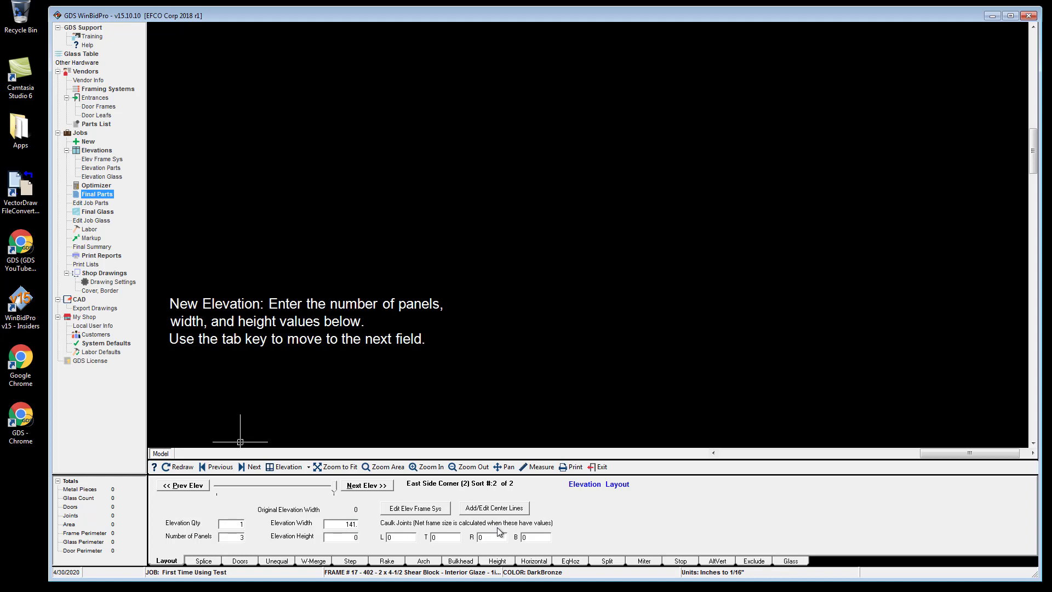
Set the new elevation to 3 panels, 141 1/8 in wide and 120 in high.
{"action": "type", "text": "25"}
{"action": "key", "text": "Tab"}
{"action": "key", "text": "Tab"}
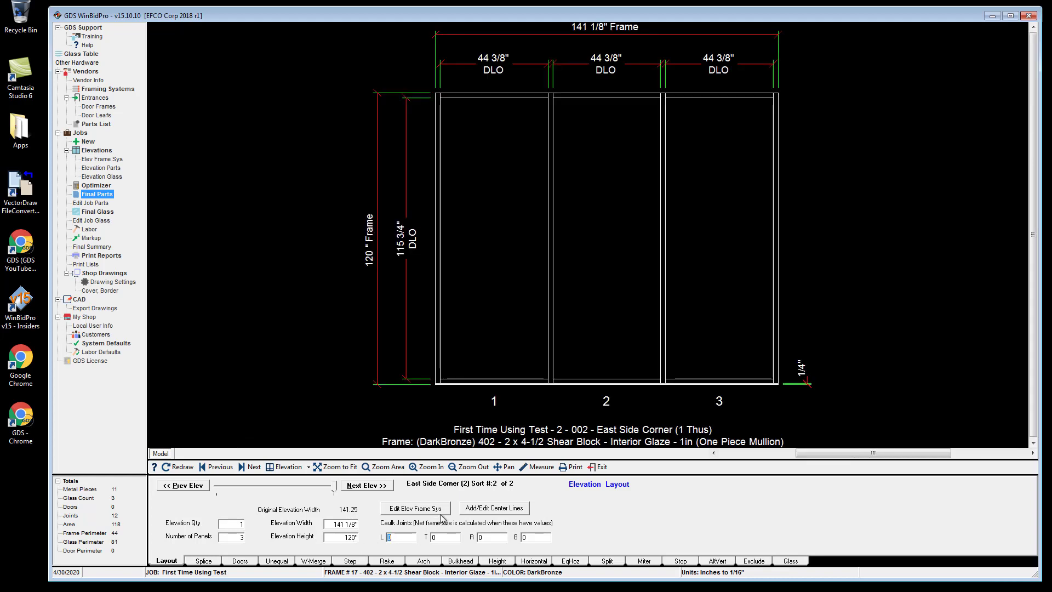
Set the left, top, right and bottom caulk joints of the elevation to 1/4 in.
{"action": "type", "text": "1/4"}
{"action": "key", "text": "Tab"}
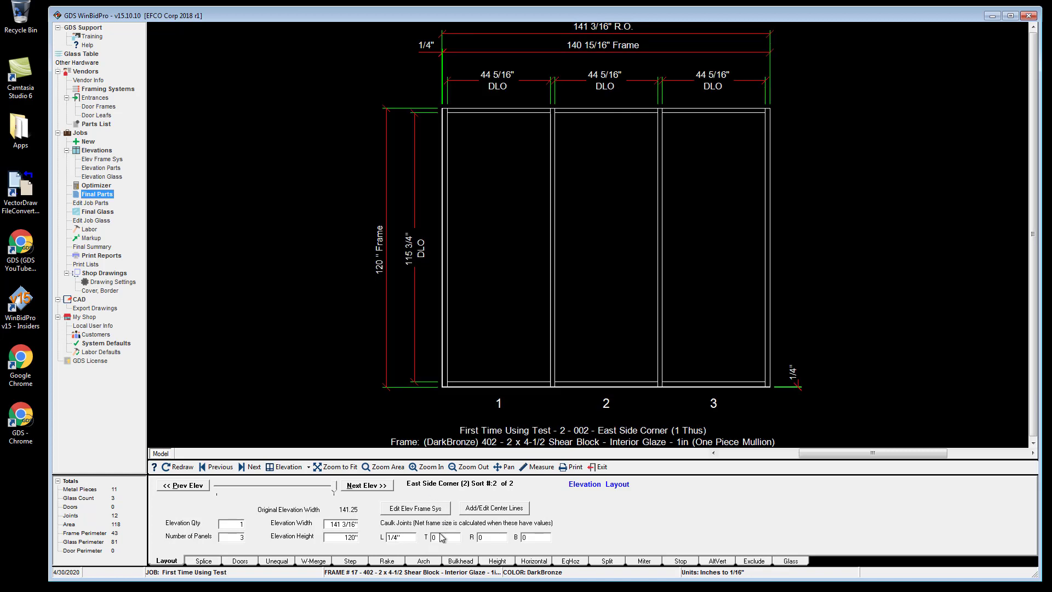
{"action": "type", "text": "1/4\""}
{"action": "key", "text": "Tab"}
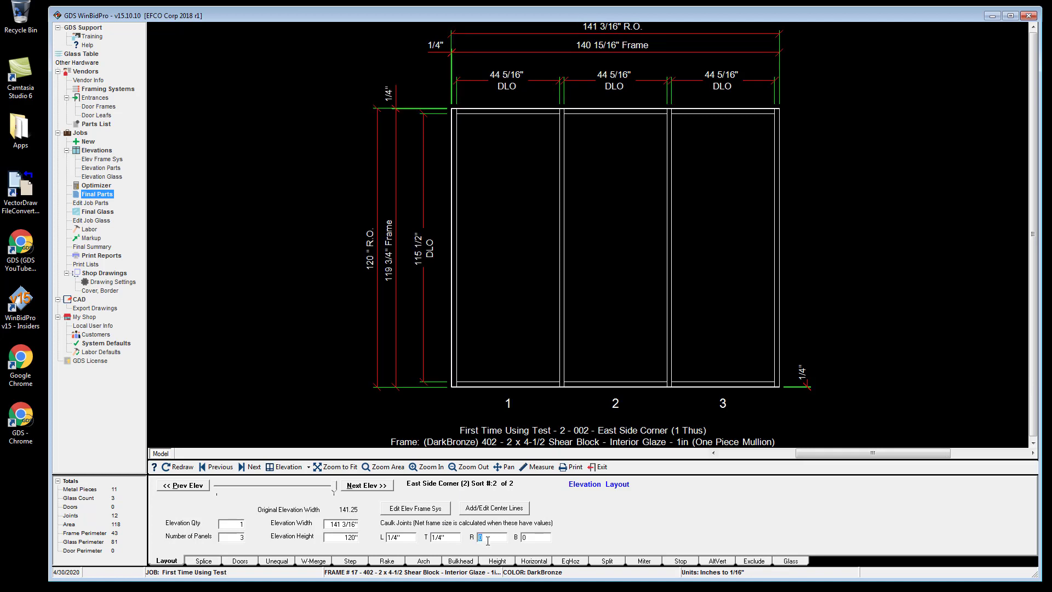
{"action": "type", "text": "1/4\""}
{"action": "key", "text": "Tab"}
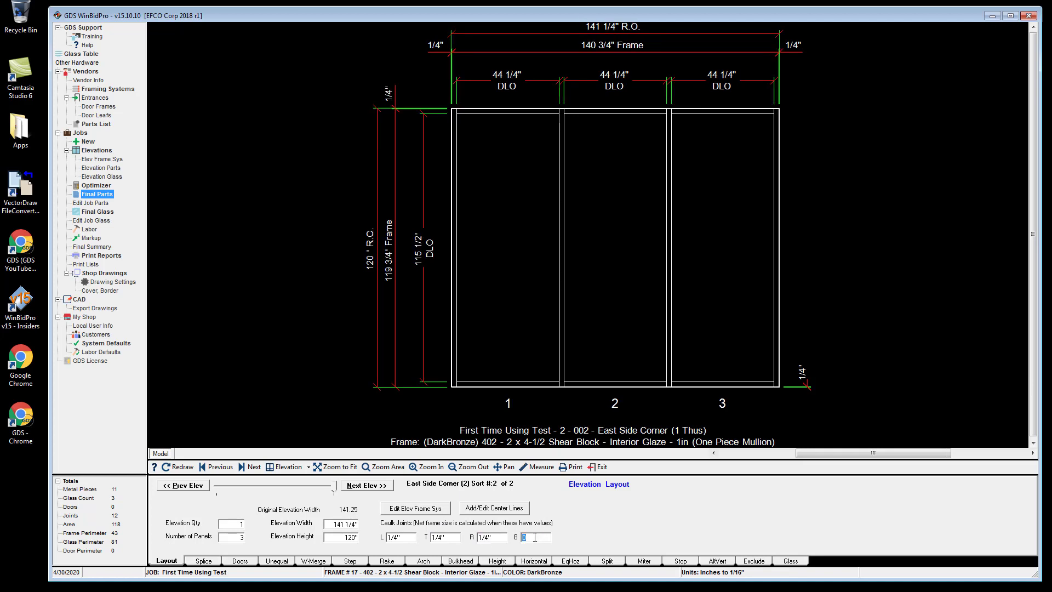
{"action": "left_click", "coordinate": [493, 537]}
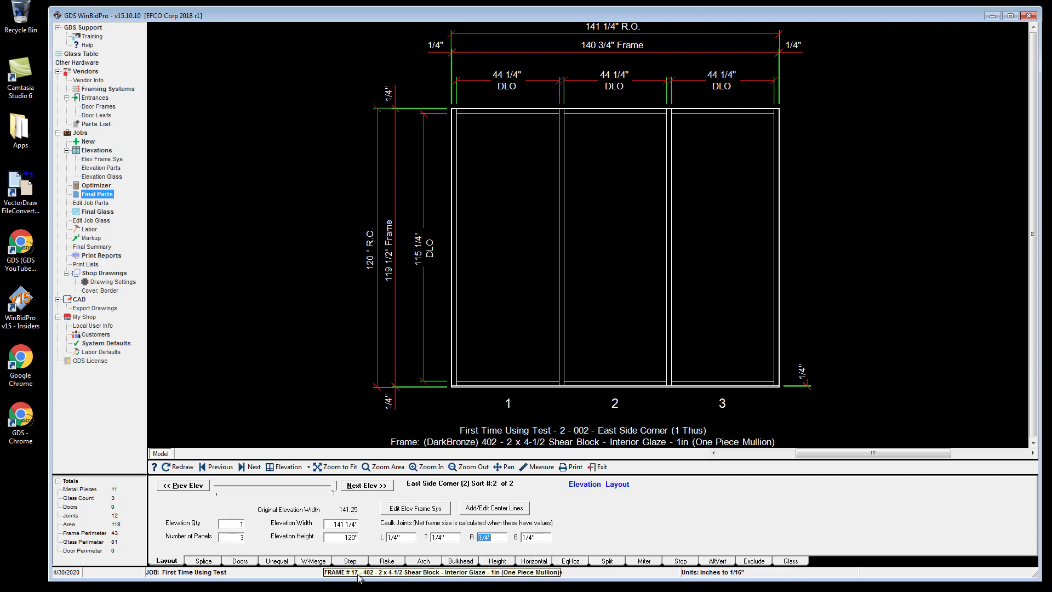
Filter the framing systems list to frame ID 17 and open the 402 Shear Block Interior Glaze frame for editing.
{"action": "left_click", "coordinate": [105, 90]}
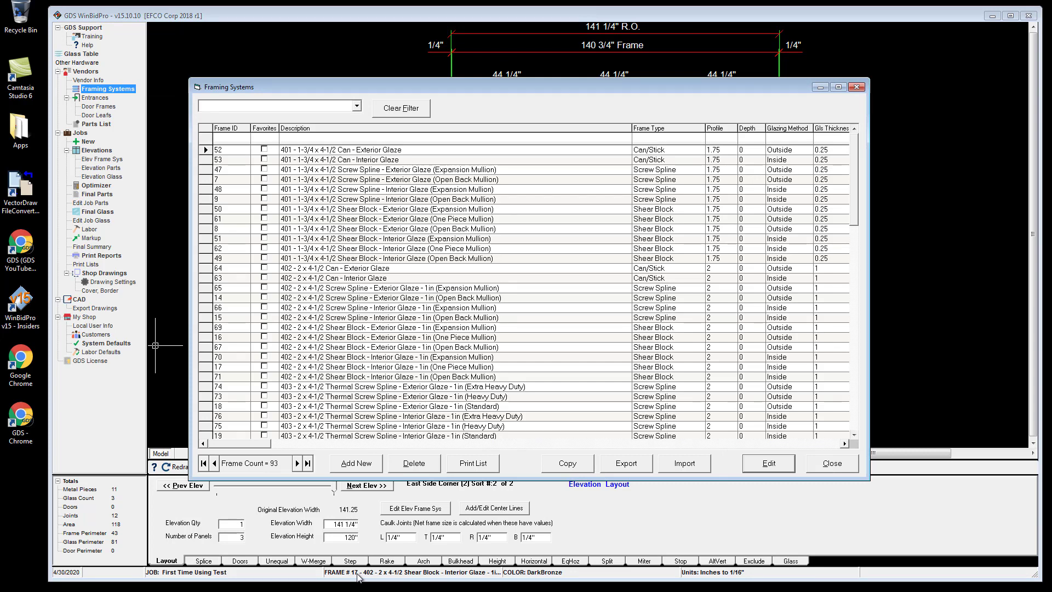
{"action": "left_click", "coordinate": [234, 137]}
{"action": "type", "text": "17"}
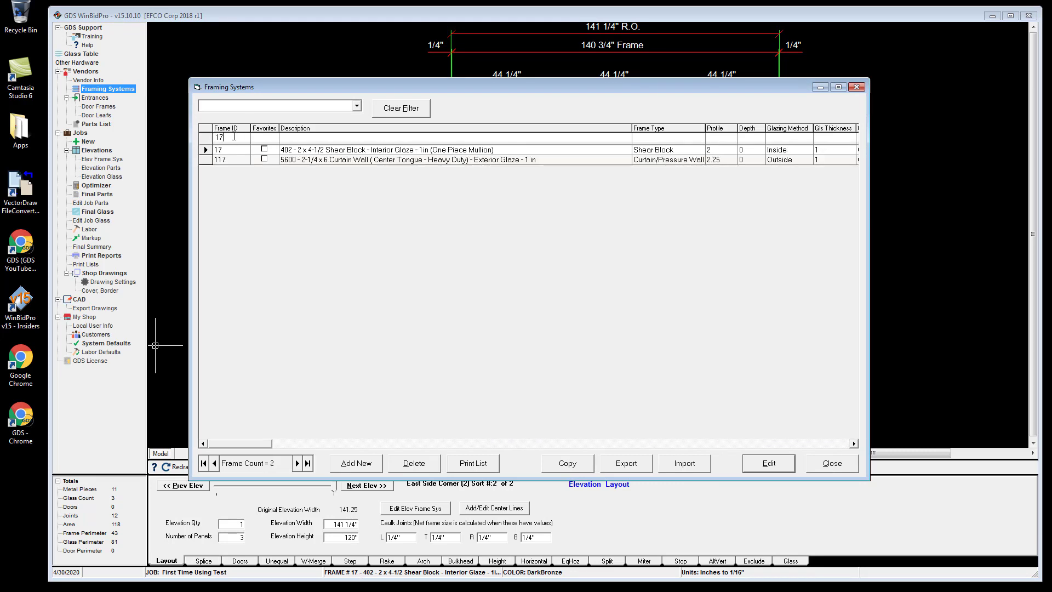
{"action": "left_click", "coordinate": [340, 152]}
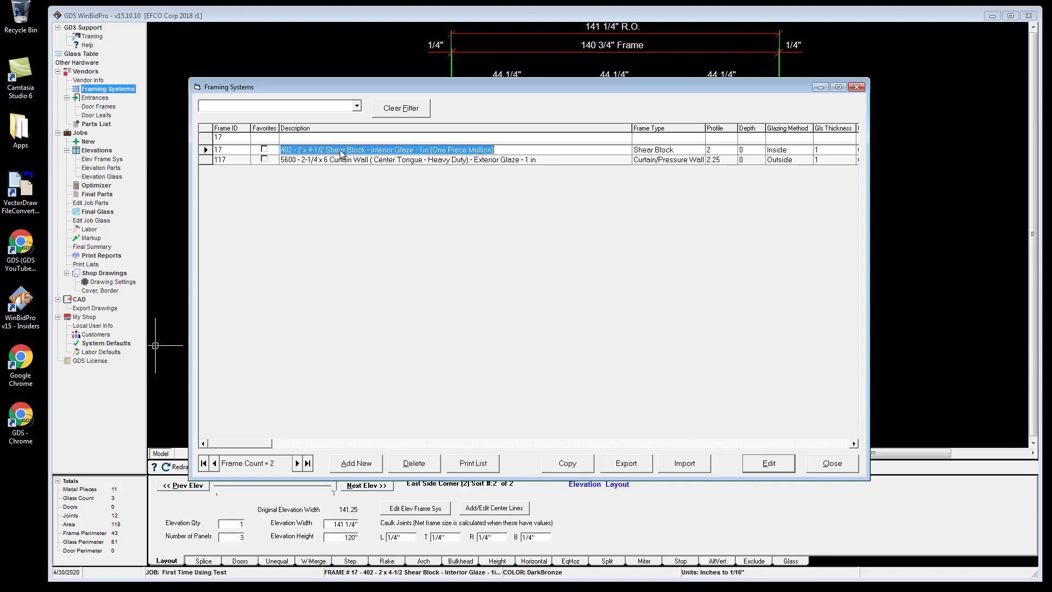
{"action": "left_click", "coordinate": [776, 465]}
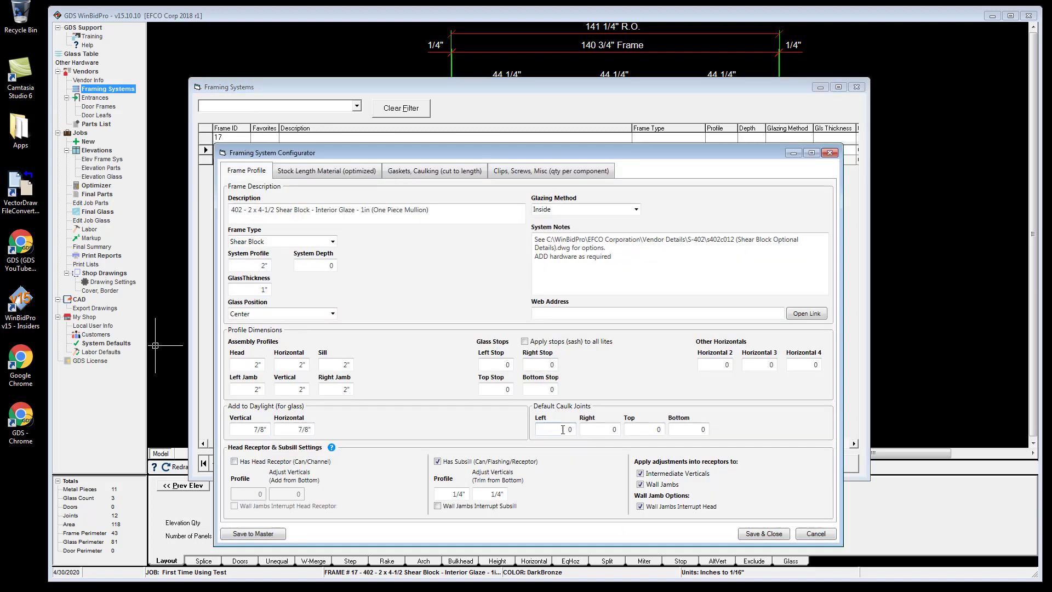
Set the frame's default caulk joints to .25, save the configurator and close the framing systems list.
{"action": "left_click", "coordinate": [569, 432]}
{"action": "key", "text": "Tab"}
{"action": "type", "text": ".25"}
{"action": "key", "text": "Tab"}
{"action": "key", "text": "Tab"}
{"action": "key", "text": "Tab"}
{"action": "left_click", "coordinate": [763, 534]}
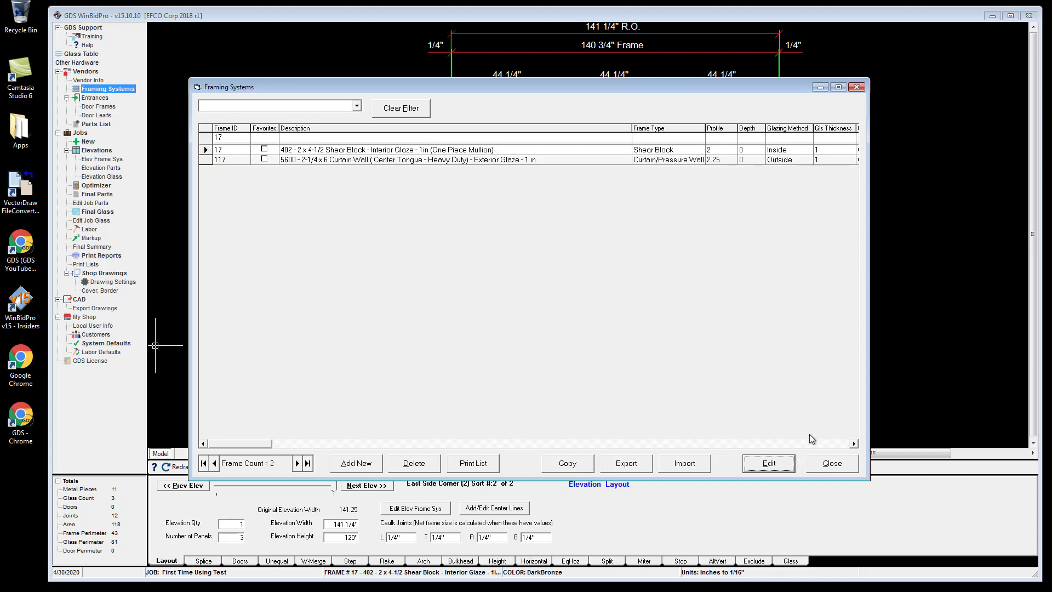
{"action": "left_click", "coordinate": [840, 465]}
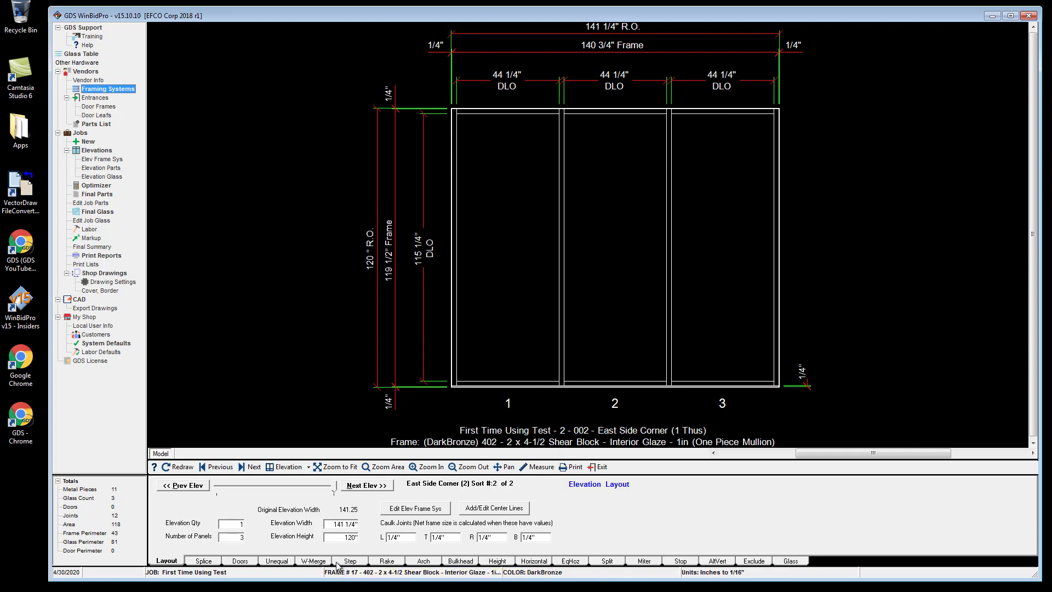
Add an alternate vertical at Vertical 3 with a width of 4 in.
{"action": "left_click", "coordinate": [715, 561]}
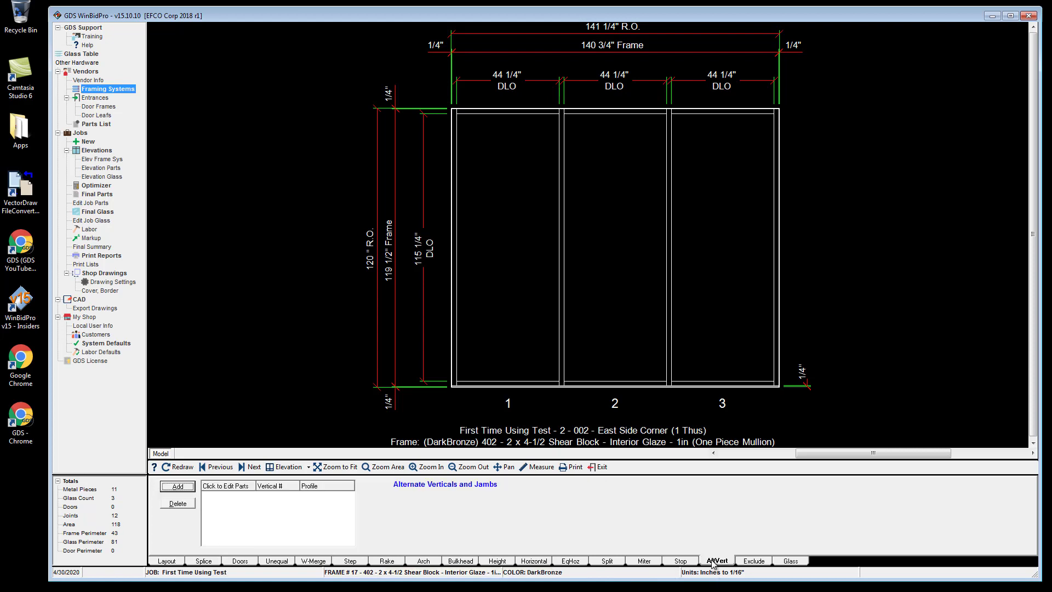
{"action": "left_click", "coordinate": [178, 487]}
{"action": "left_click", "coordinate": [367, 502]}
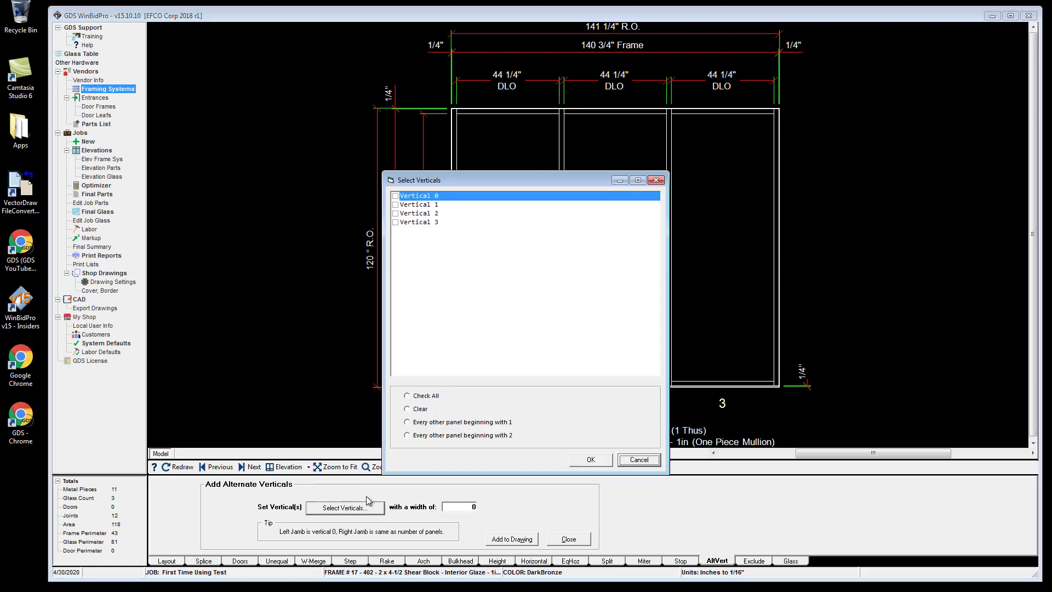
{"action": "left_click", "coordinate": [401, 223]}
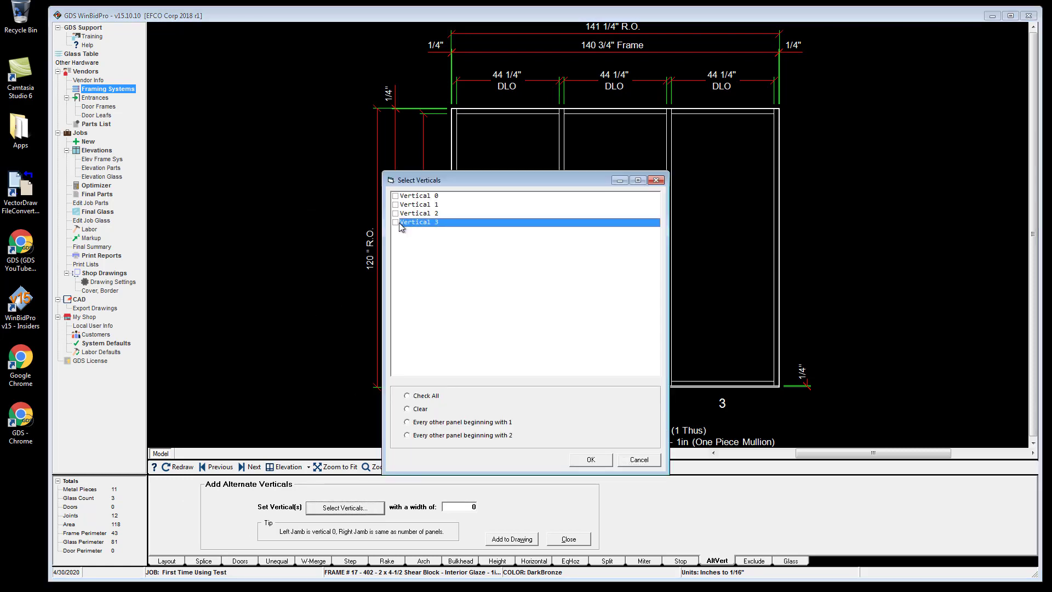
{"action": "left_click", "coordinate": [395, 222]}
{"action": "left_click", "coordinate": [591, 460]}
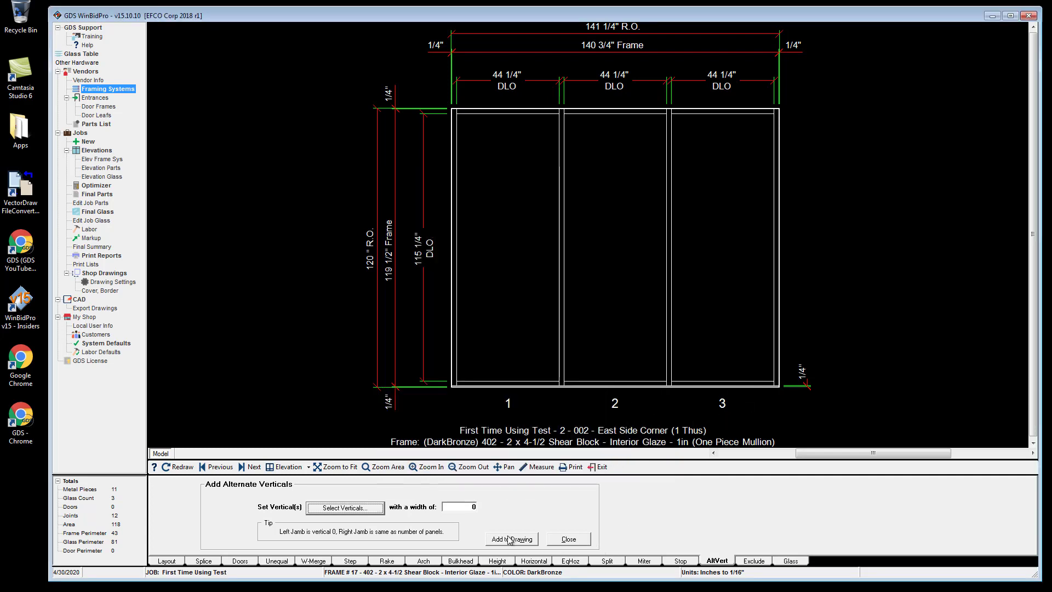
{"action": "left_click", "coordinate": [475, 508]}
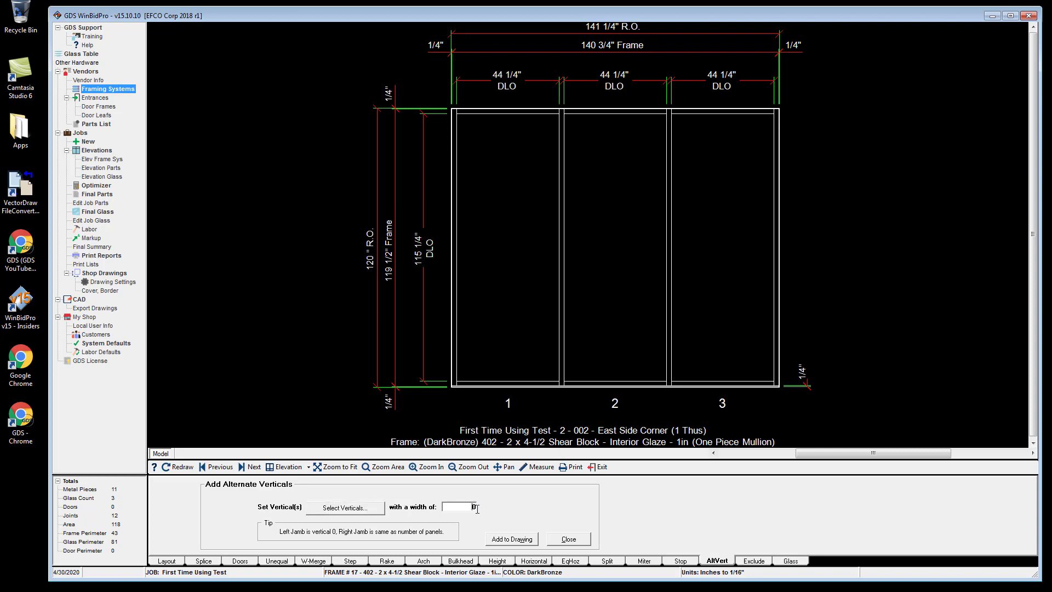
{"action": "type", "text": "4"}
{"action": "left_click", "coordinate": [512, 538]}
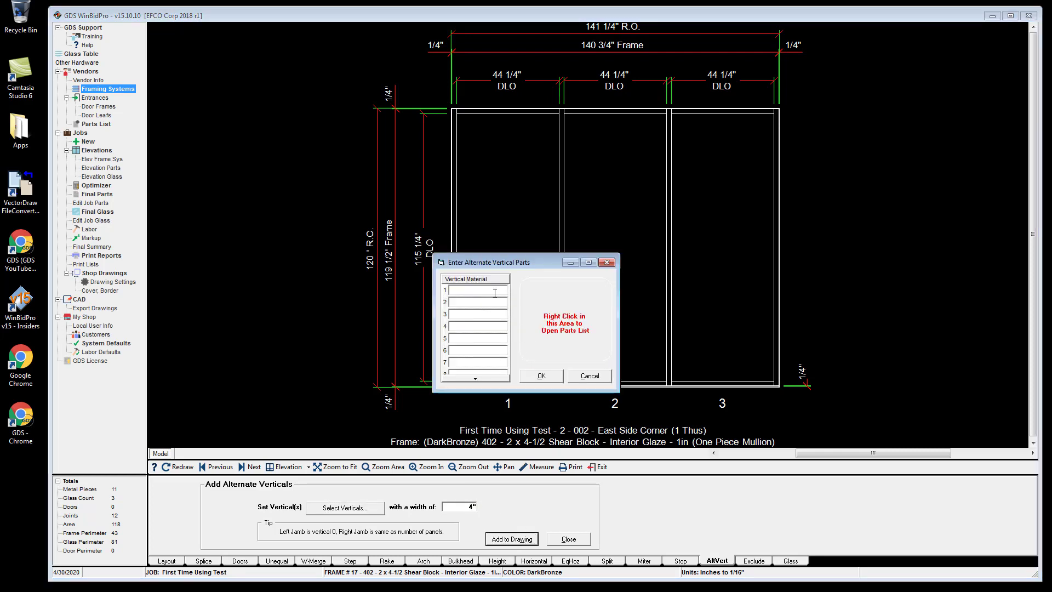
Search the parts list for corner and assign part 5231, 90 Degree Corner Filler, as the alternate vertical material.
{"action": "right_click", "coordinate": [577, 308]}
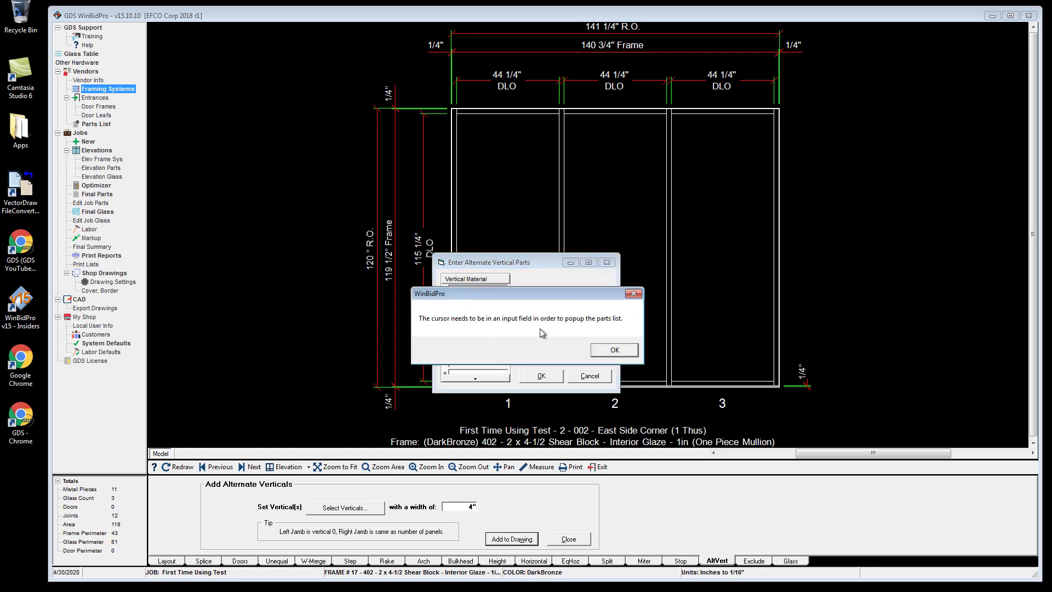
{"action": "left_click", "coordinate": [616, 352]}
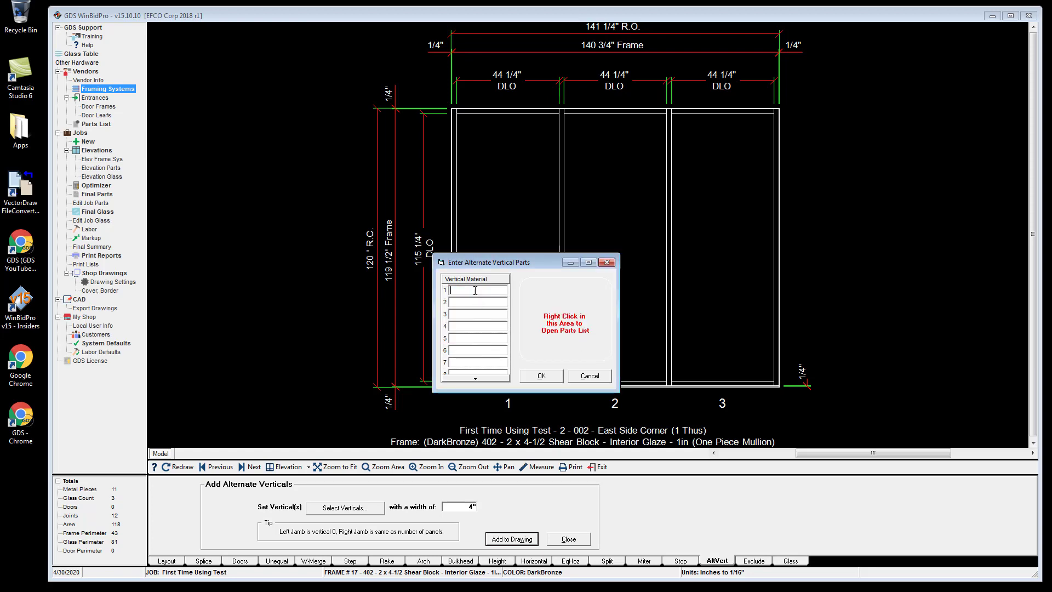
{"action": "right_click", "coordinate": [576, 308]}
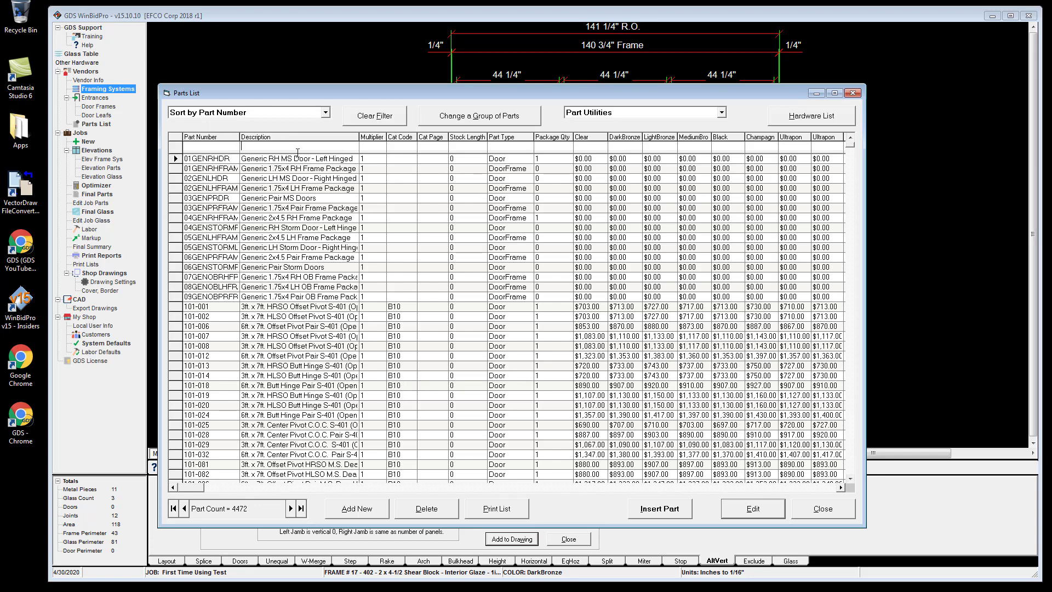
{"action": "type", "text": "corner"}
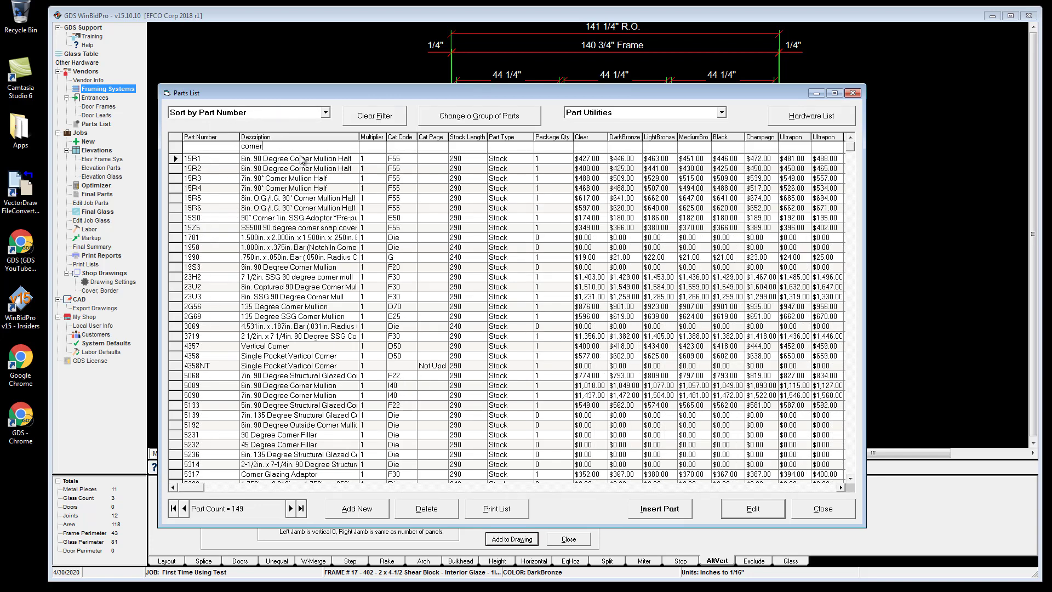
{"action": "left_click", "coordinate": [289, 435]}
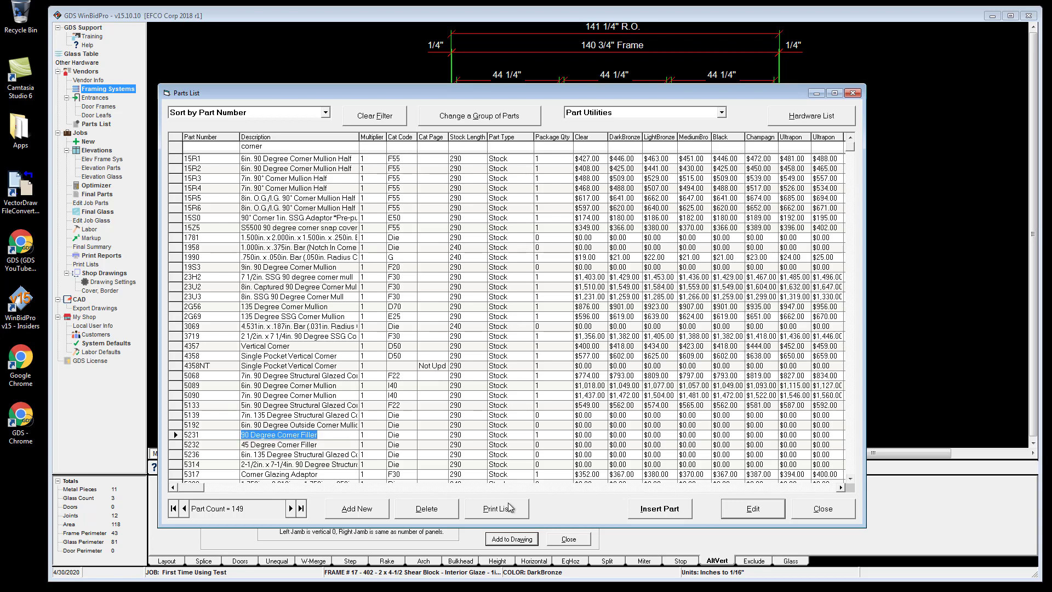
{"action": "left_click", "coordinate": [674, 510]}
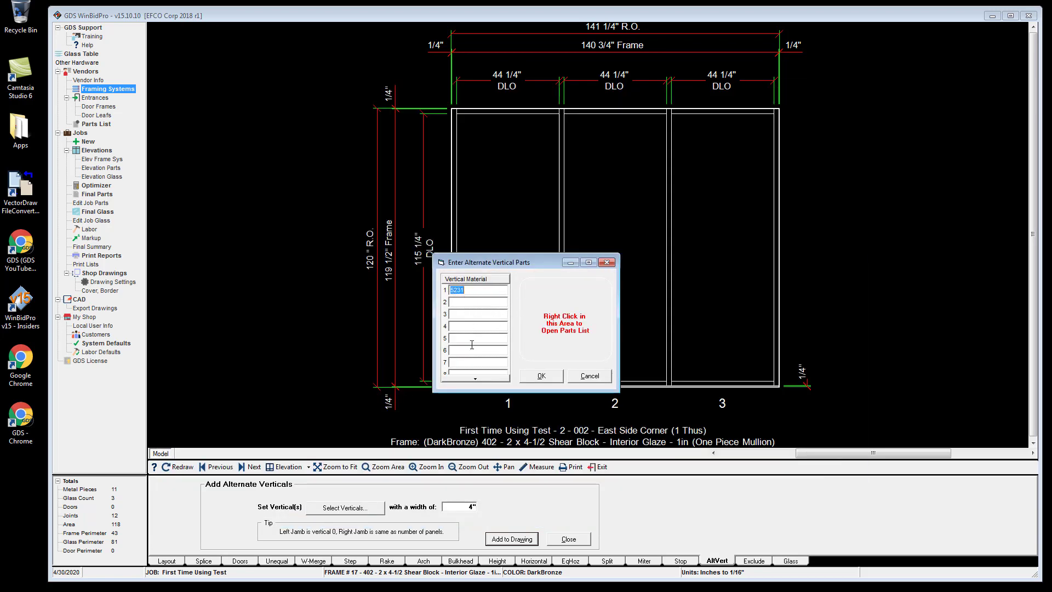
{"action": "left_click", "coordinate": [549, 378]}
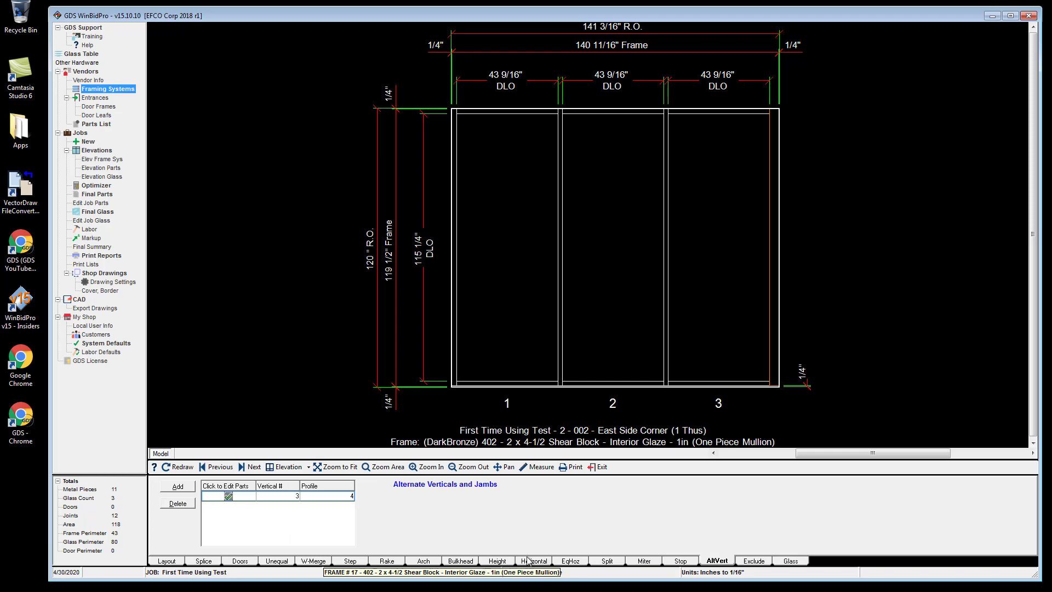
Apply the Bronze / Clear 1/4 tempered glass to the whole elevation.
{"action": "left_click", "coordinate": [785, 561]}
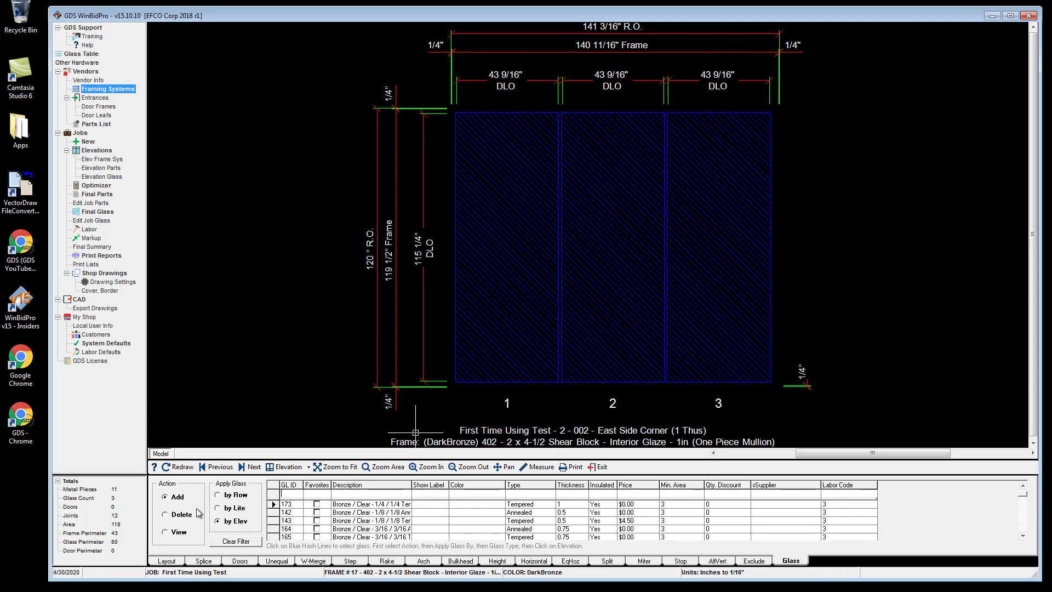
{"action": "left_click", "coordinate": [512, 362]}
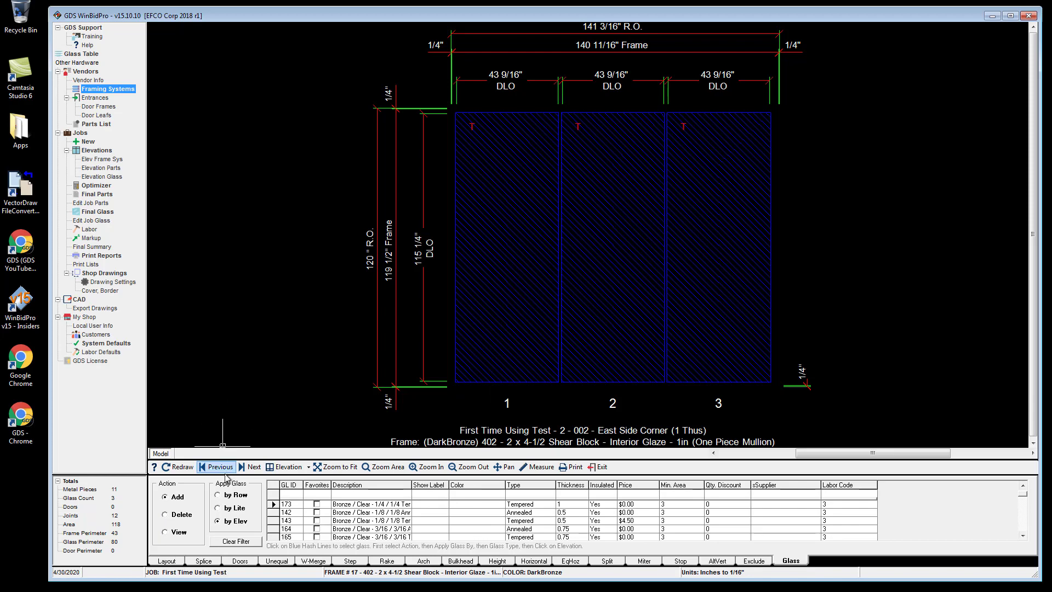
Add a new elevation named North Window Corner Mate, code 3, using the job's 402 2 x 4-1/2 Shear Block frame.
{"action": "left_click", "coordinate": [252, 469]}
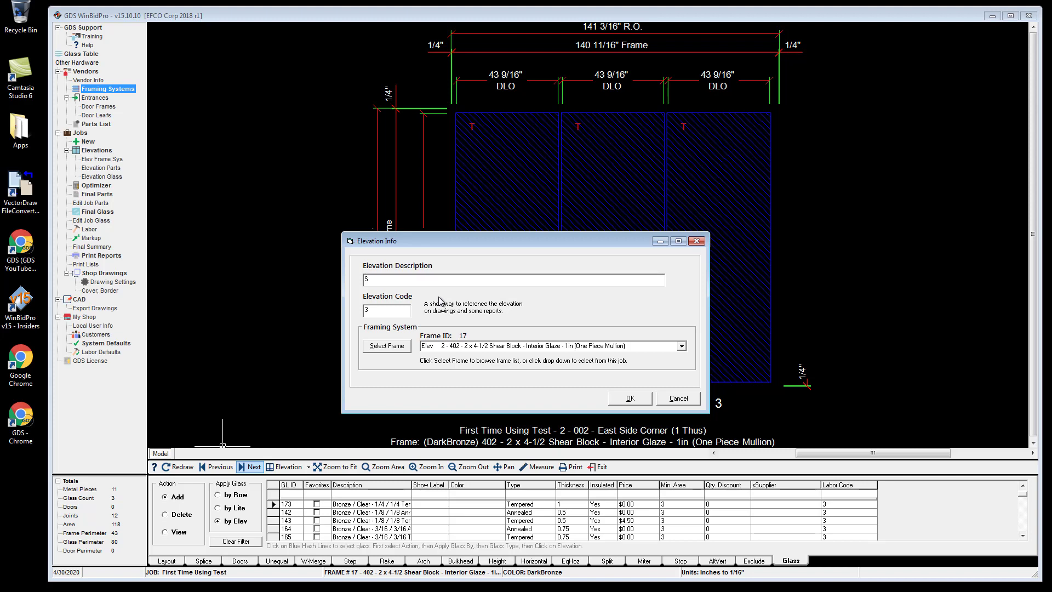
{"action": "key", "text": "BackSpace"}
{"action": "left_click", "coordinate": [681, 347]}
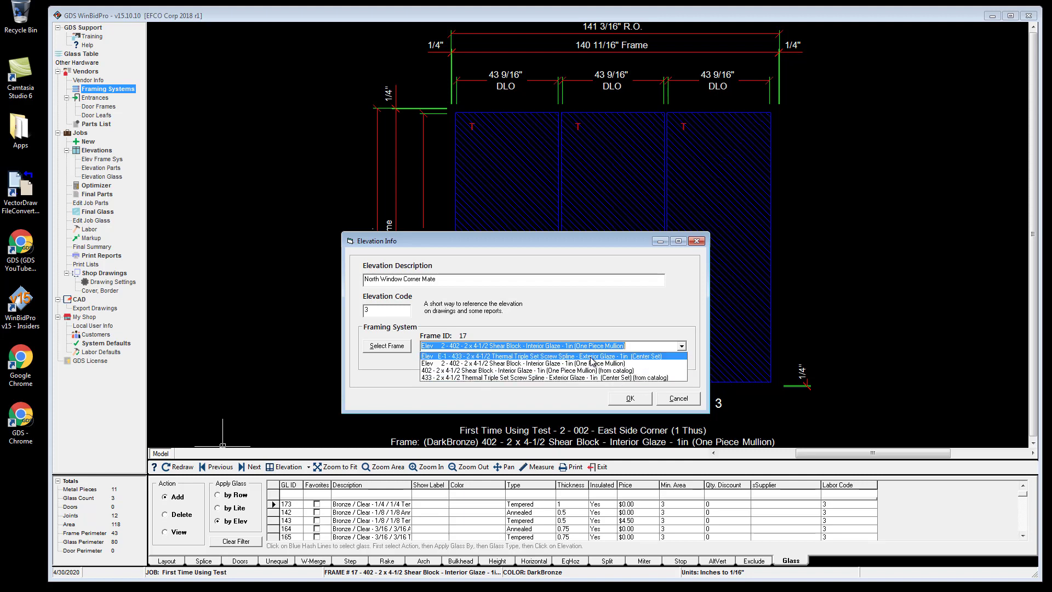
{"action": "left_click", "coordinate": [516, 364]}
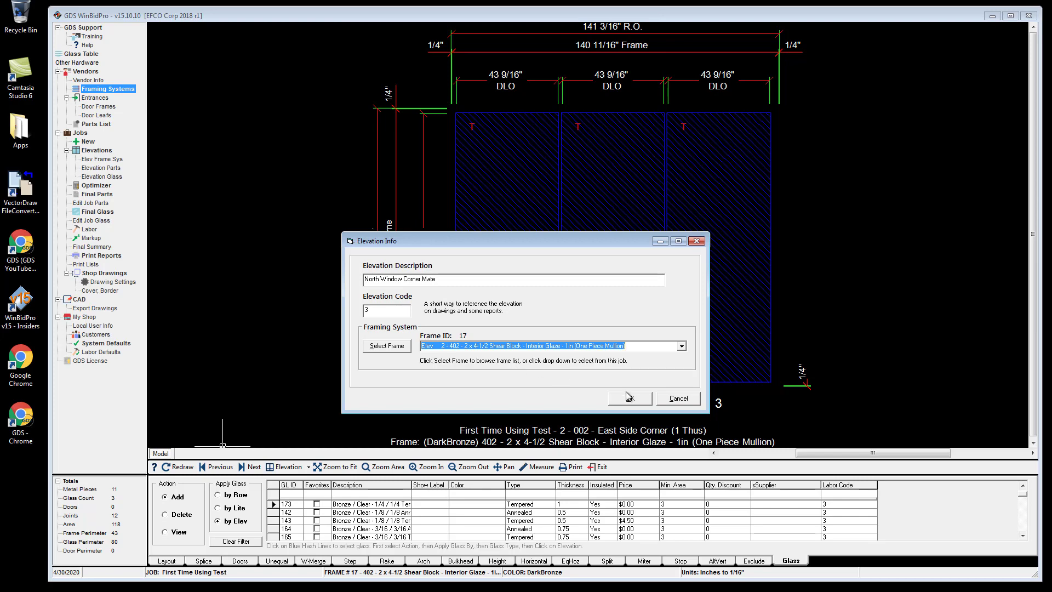
{"action": "left_click", "coordinate": [644, 402]}
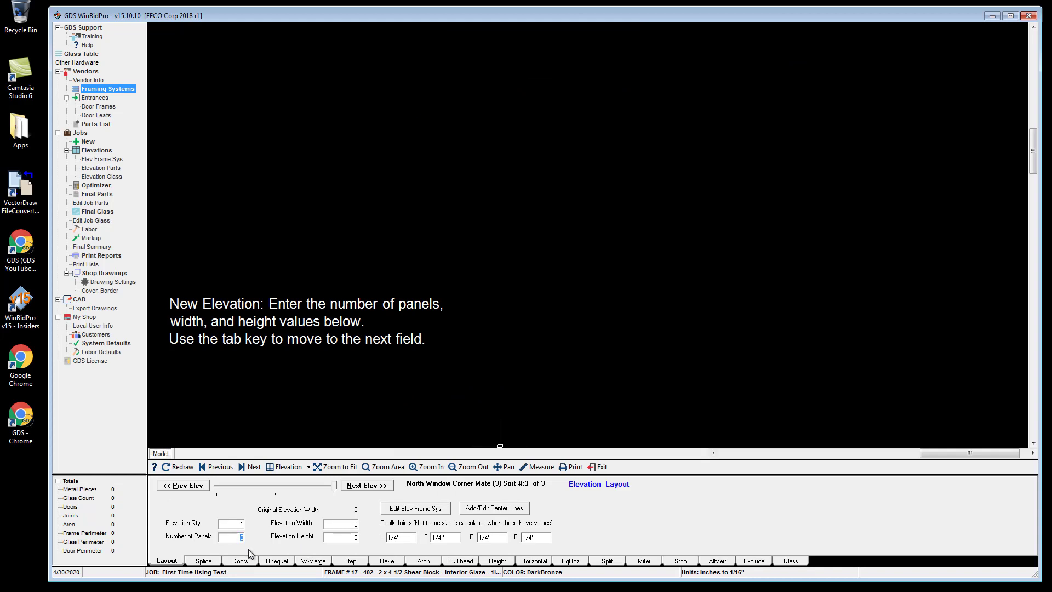
Lay out the elevation with 3 panels, 124 15/16 in wide and 120 in high.
{"action": "key", "text": "Tab"}
{"action": "key", "text": "Tab"}
{"action": "key", "text": "Return"}
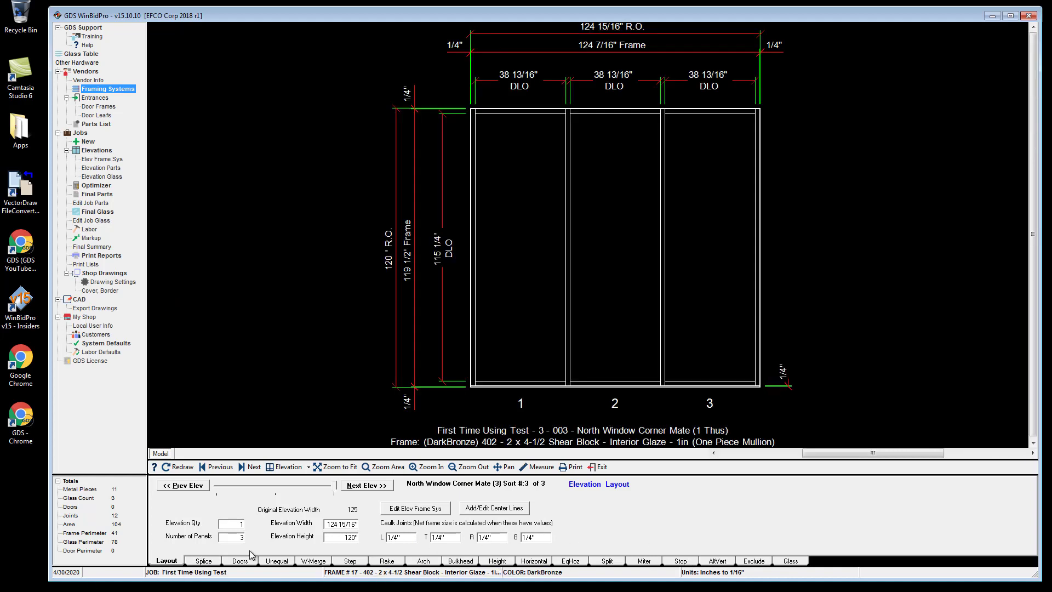
Exclude the left jamb from this elevation's parts and update the drawing.
{"action": "left_click", "coordinate": [754, 561]}
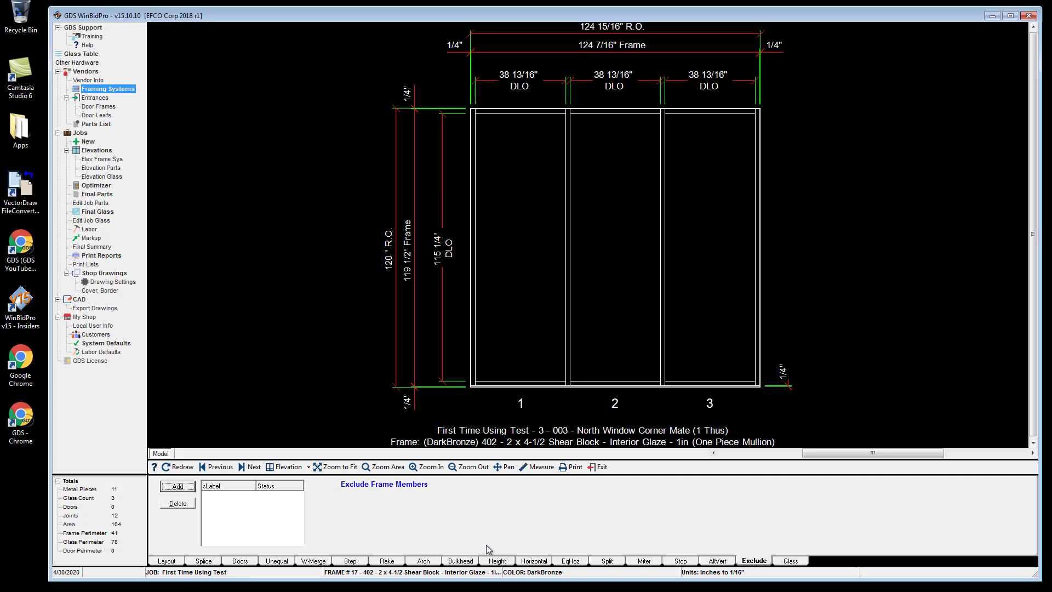
{"action": "left_click", "coordinate": [176, 487]}
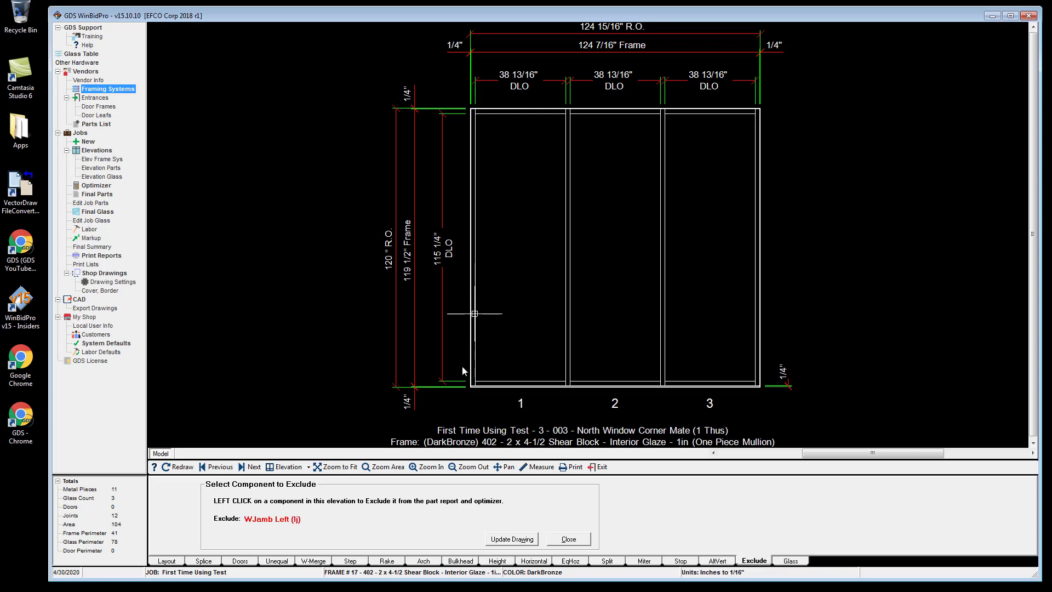
{"action": "scroll", "coordinate": [463, 246], "scroll_direction": "up", "scroll_amount": 3}
{"action": "scroll", "coordinate": [466, 243], "scroll_direction": "up", "scroll_amount": 2}
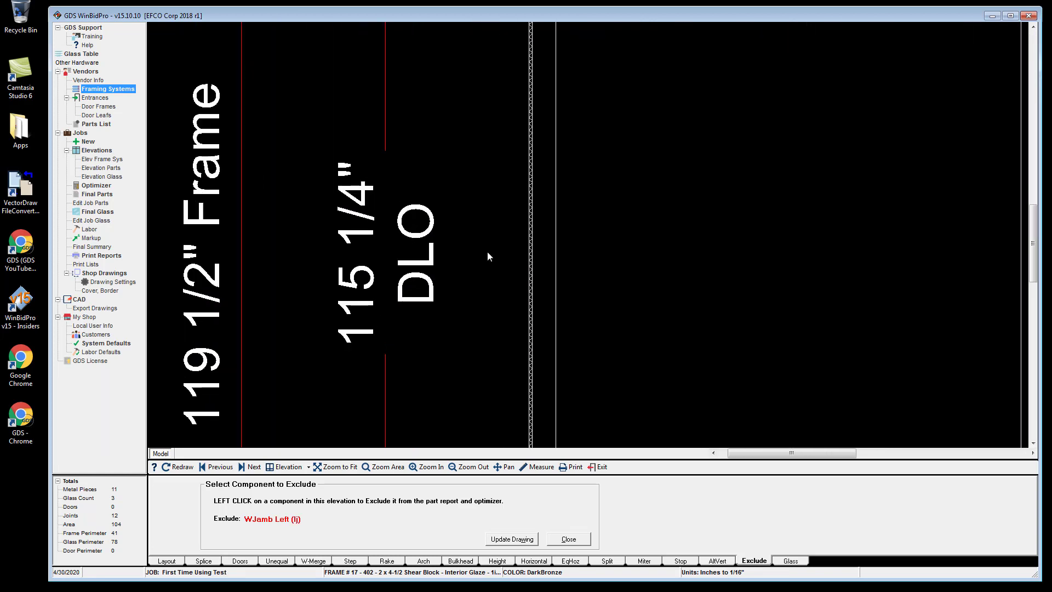
{"action": "scroll", "coordinate": [548, 222], "scroll_direction": "up", "scroll_amount": 1}
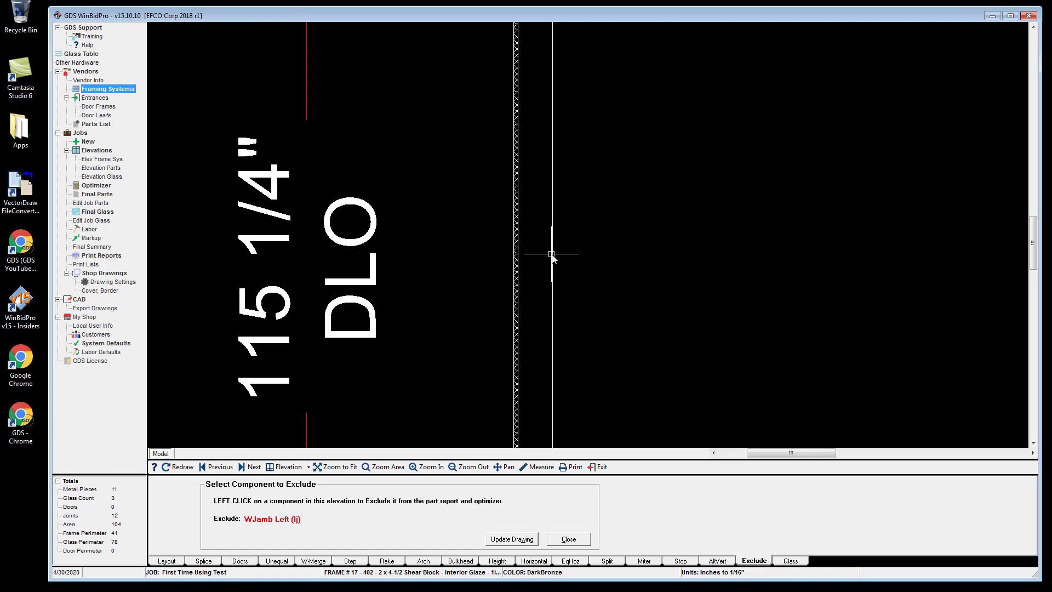
{"action": "scroll", "coordinate": [552, 256], "scroll_direction": "down", "scroll_amount": 1}
{"action": "scroll", "coordinate": [552, 255], "scroll_direction": "down", "scroll_amount": 4}
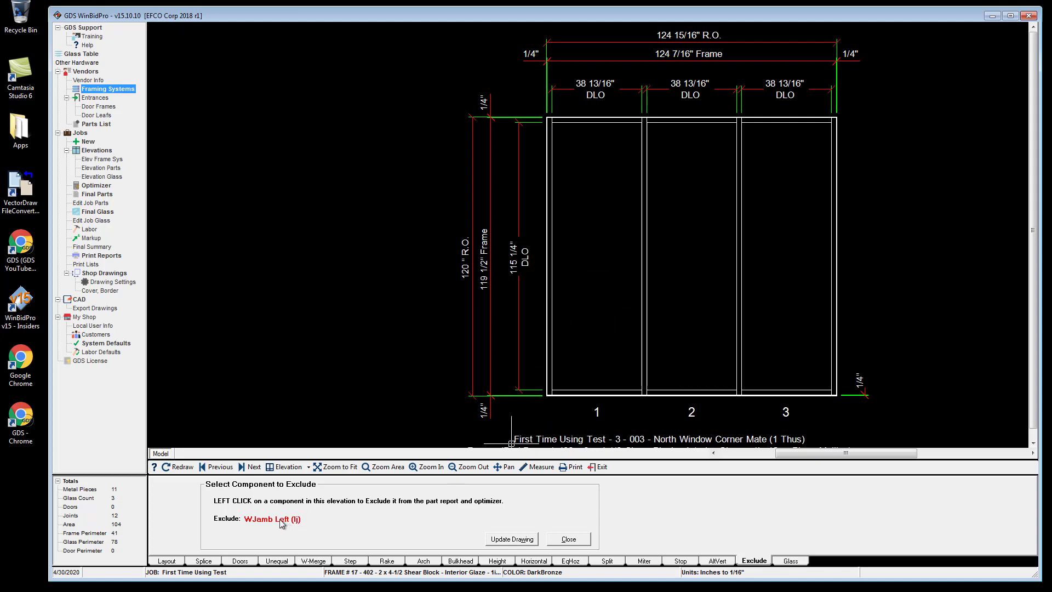
{"action": "left_click", "coordinate": [512, 539]}
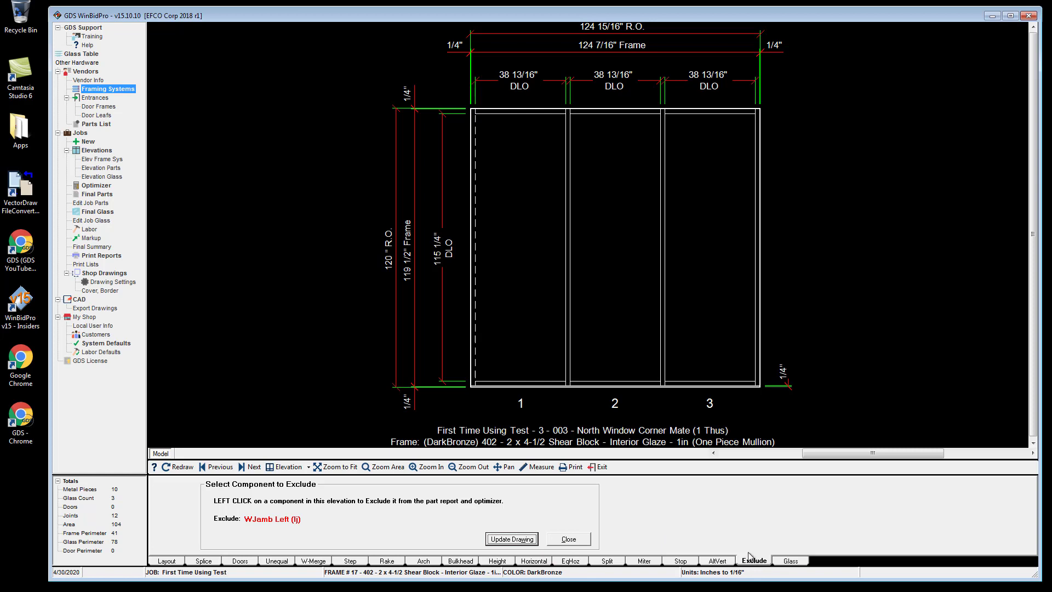
{"action": "left_click", "coordinate": [583, 542]}
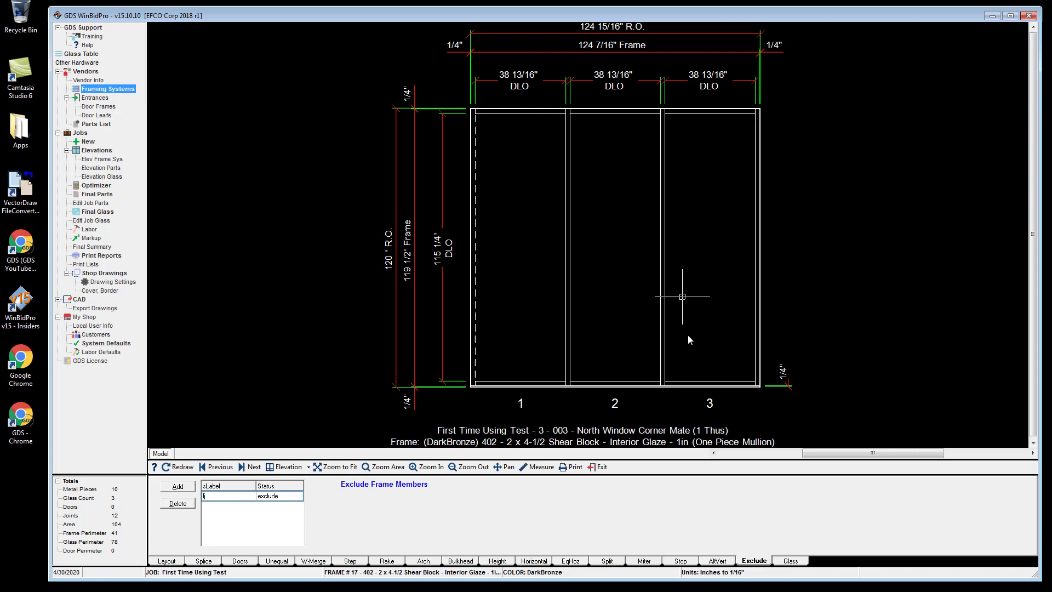
Apply the selected Bronze / Clear tempered glass to the whole elevation.
{"action": "left_click", "coordinate": [790, 561]}
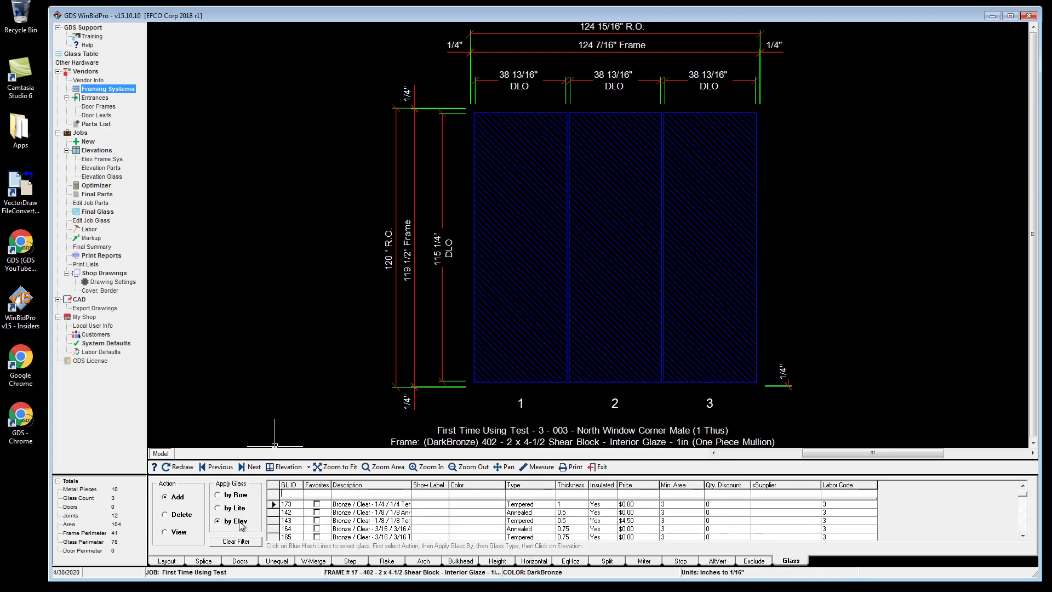
{"action": "left_click", "coordinate": [537, 266]}
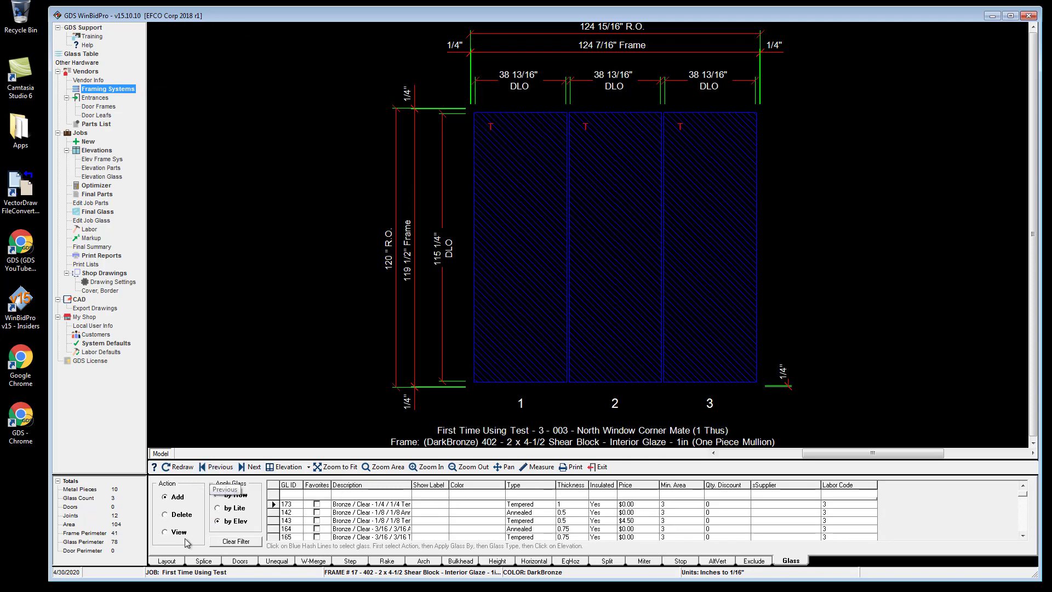
Browse back to the previous elevations and return to North Window Corner Mate.
{"action": "left_click", "coordinate": [177, 562]}
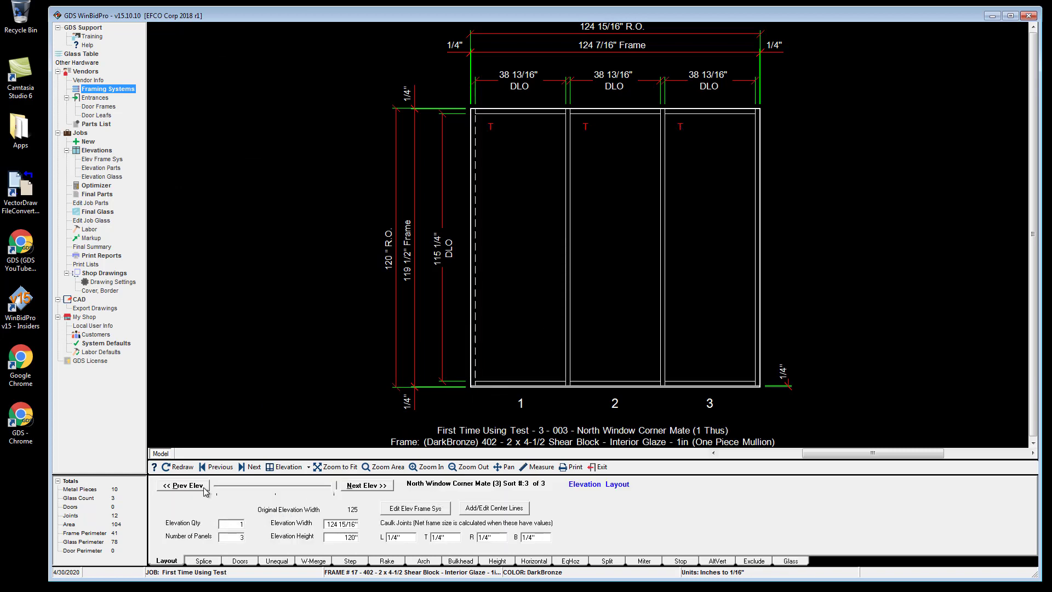
{"action": "left_click", "coordinate": [183, 485]}
{"action": "left_click", "coordinate": [182, 485]}
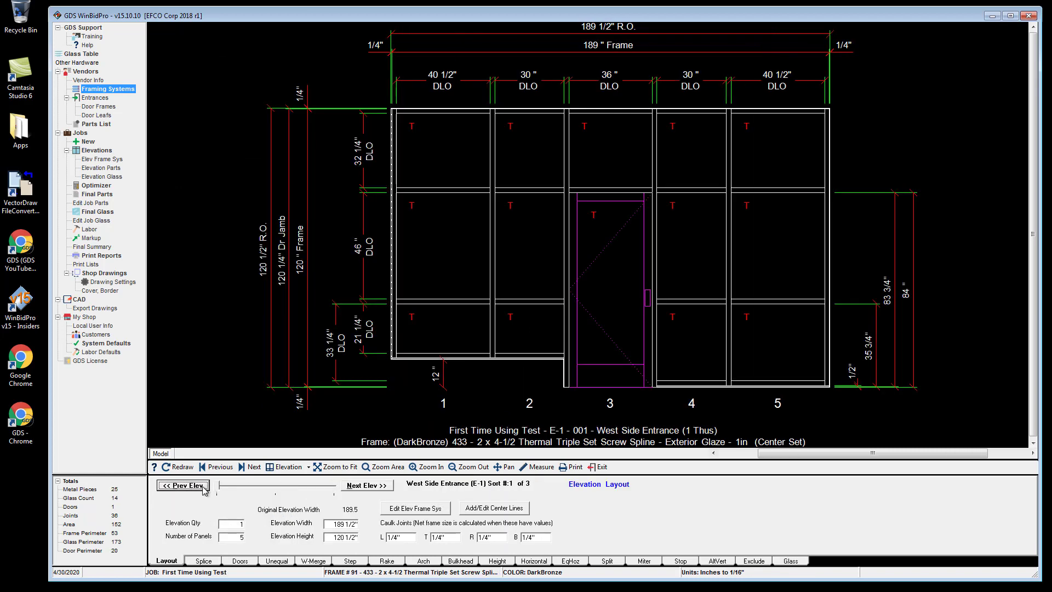
{"action": "left_click", "coordinate": [365, 485]}
{"action": "left_click", "coordinate": [365, 485]}
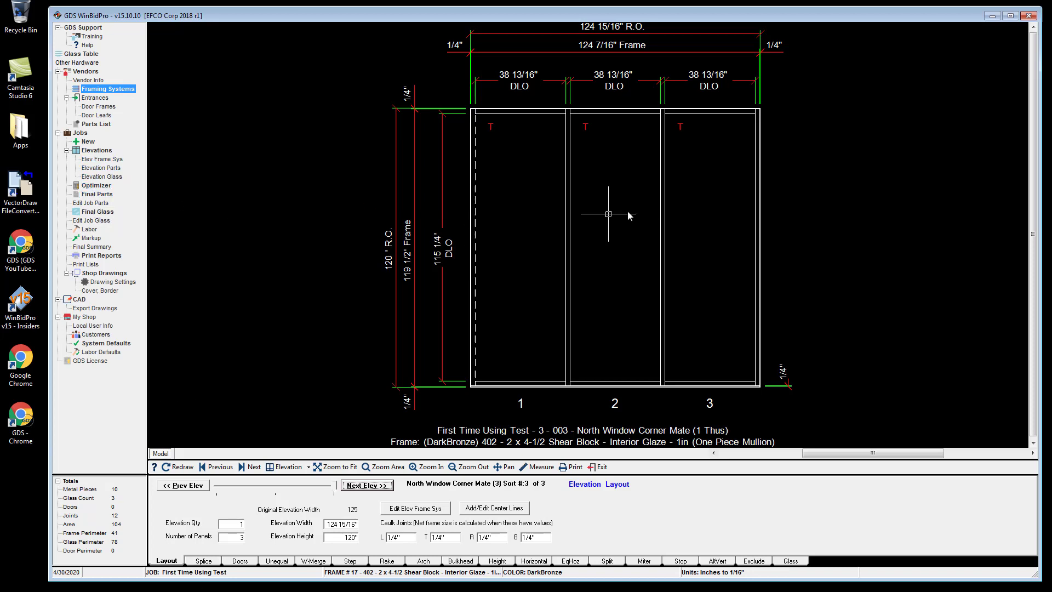
Open the final parts list and preview its full landscape report, then close both.
{"action": "left_click", "coordinate": [93, 196]}
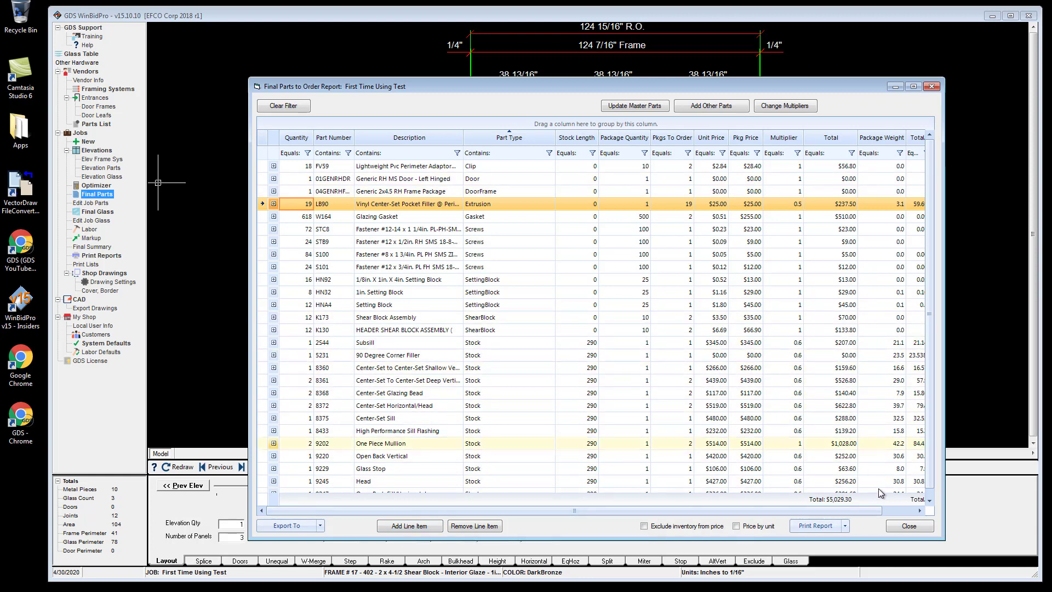
{"action": "left_click", "coordinate": [847, 527]}
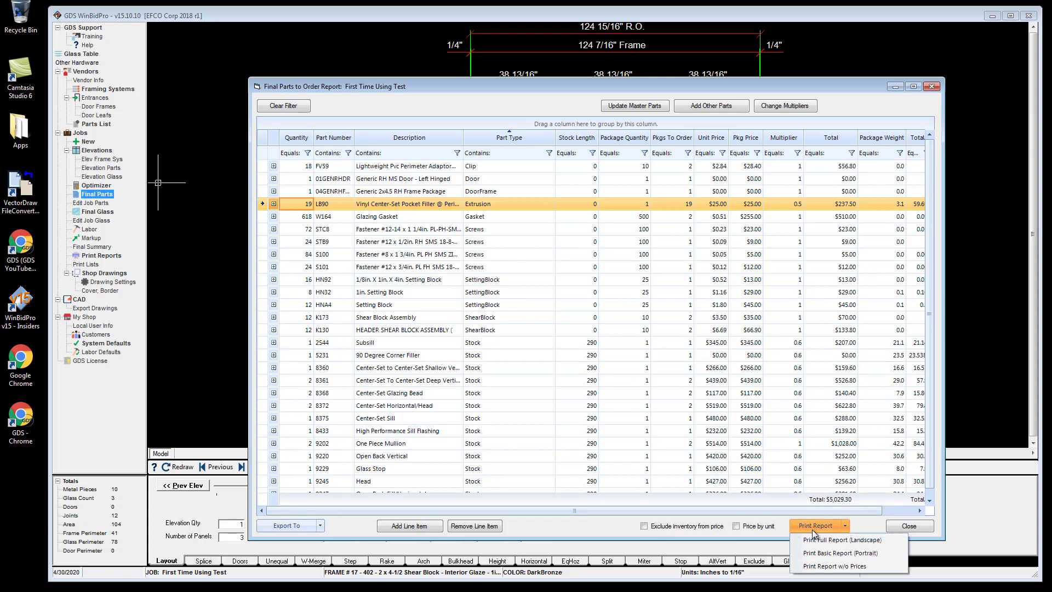
{"action": "left_click", "coordinate": [828, 540]}
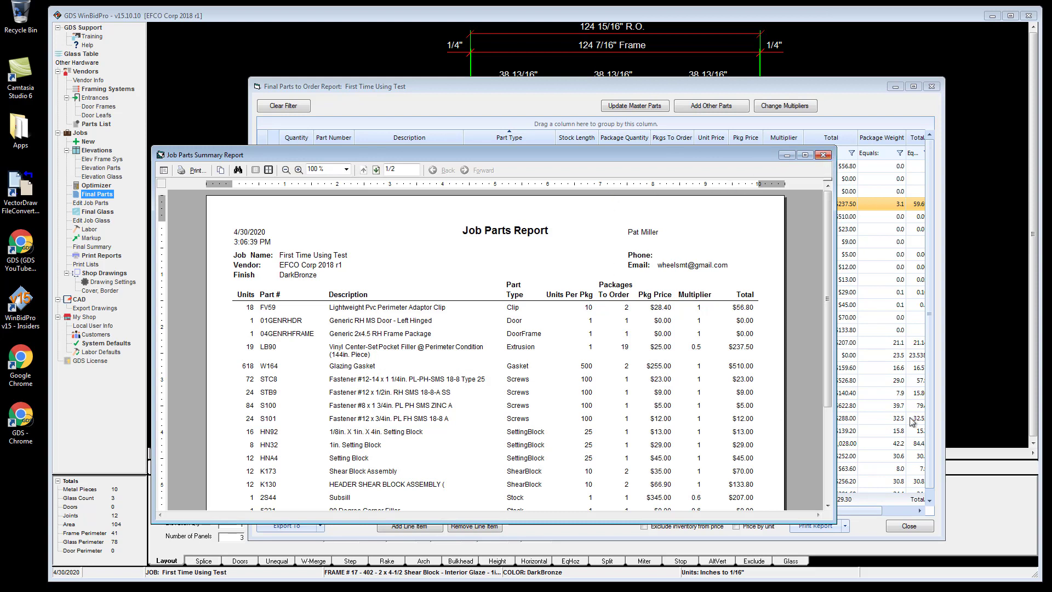
{"action": "left_click", "coordinate": [824, 157]}
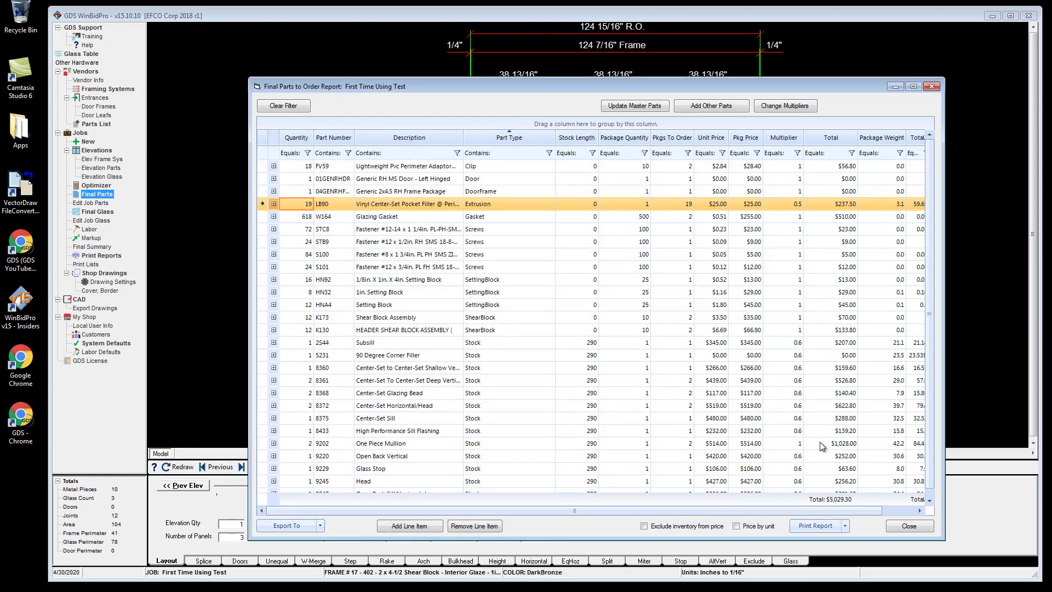
{"action": "left_click", "coordinate": [907, 526]}
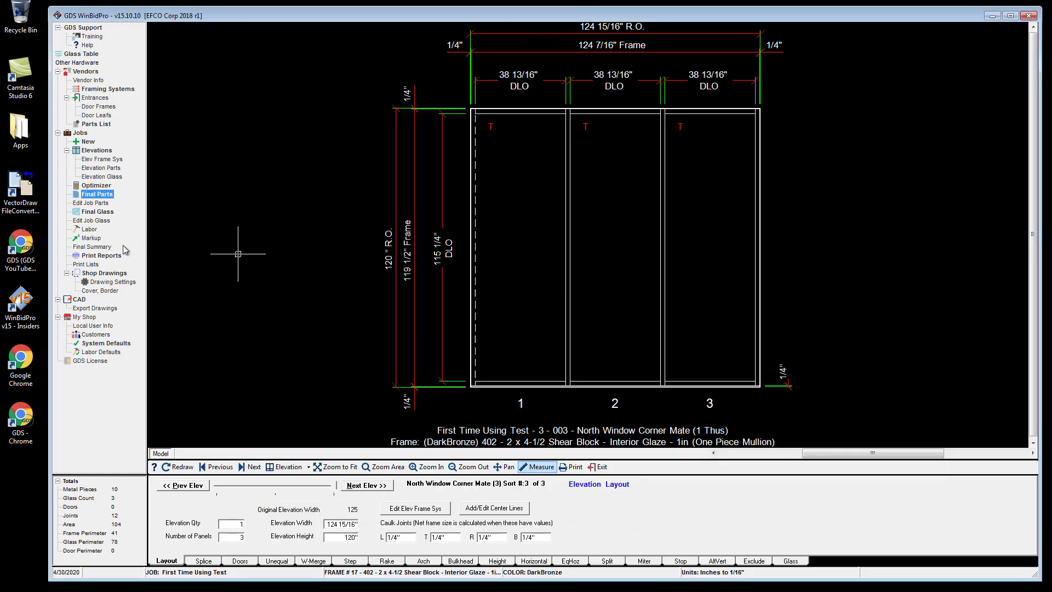
Review the job glass summary.
{"action": "left_click", "coordinate": [96, 212]}
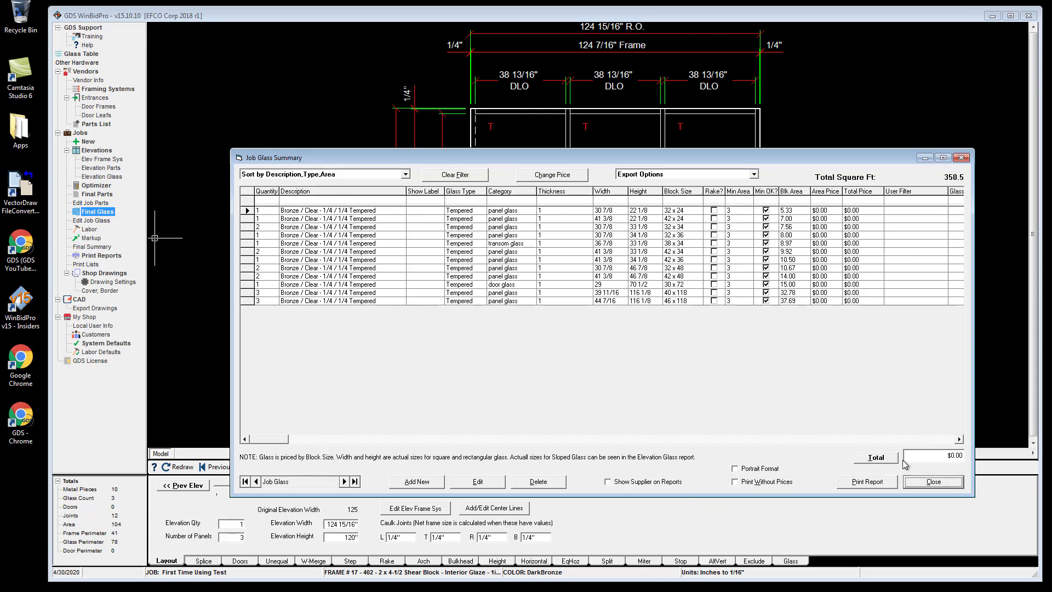
{"action": "left_click", "coordinate": [933, 481]}
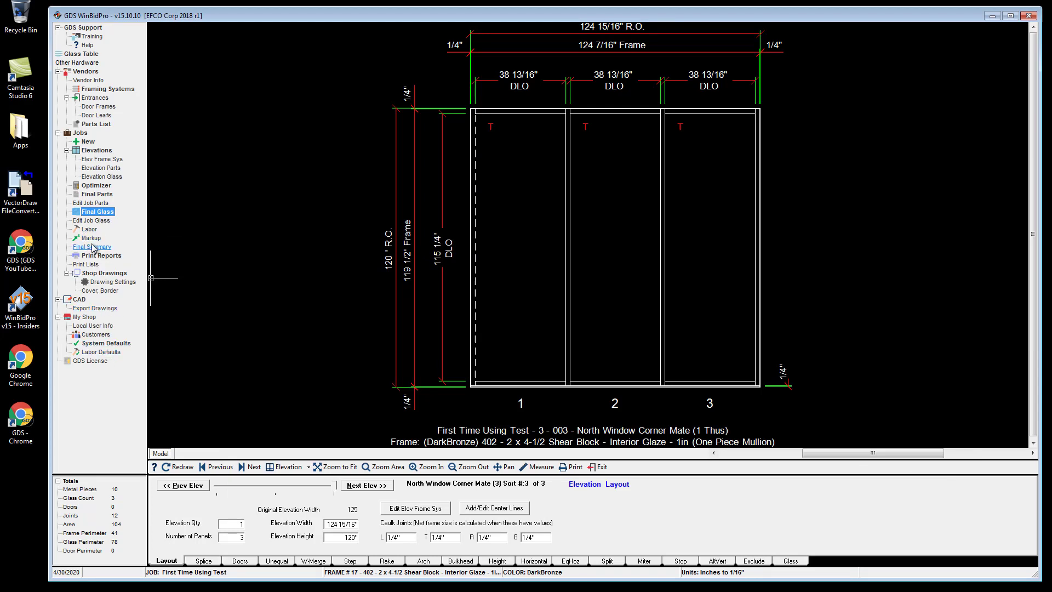
Open the metal optimizer and preview the cut list report for stock lengths.
{"action": "left_click", "coordinate": [97, 188]}
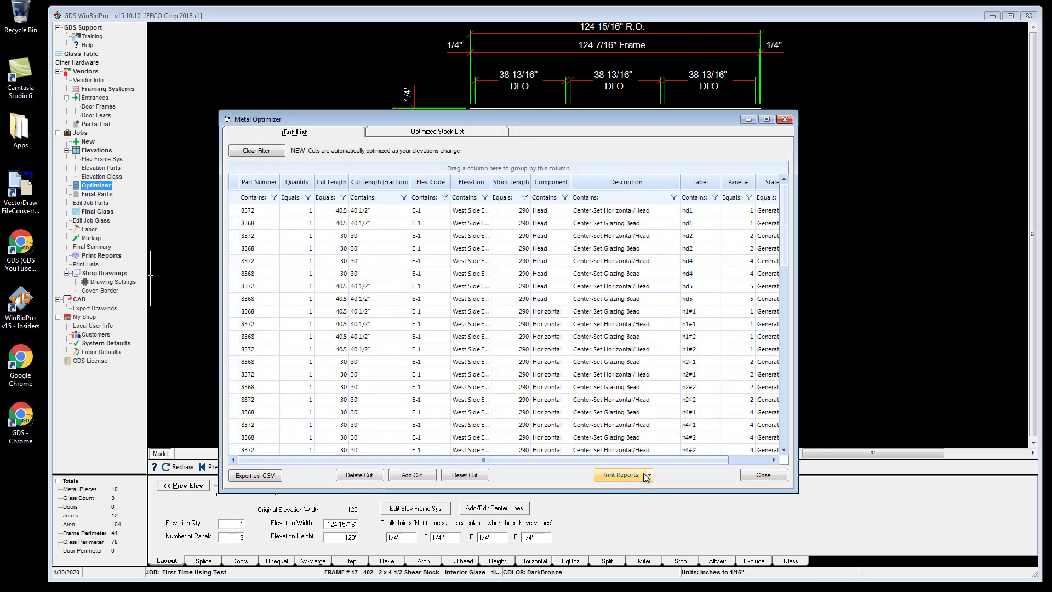
{"action": "left_click", "coordinate": [646, 475]}
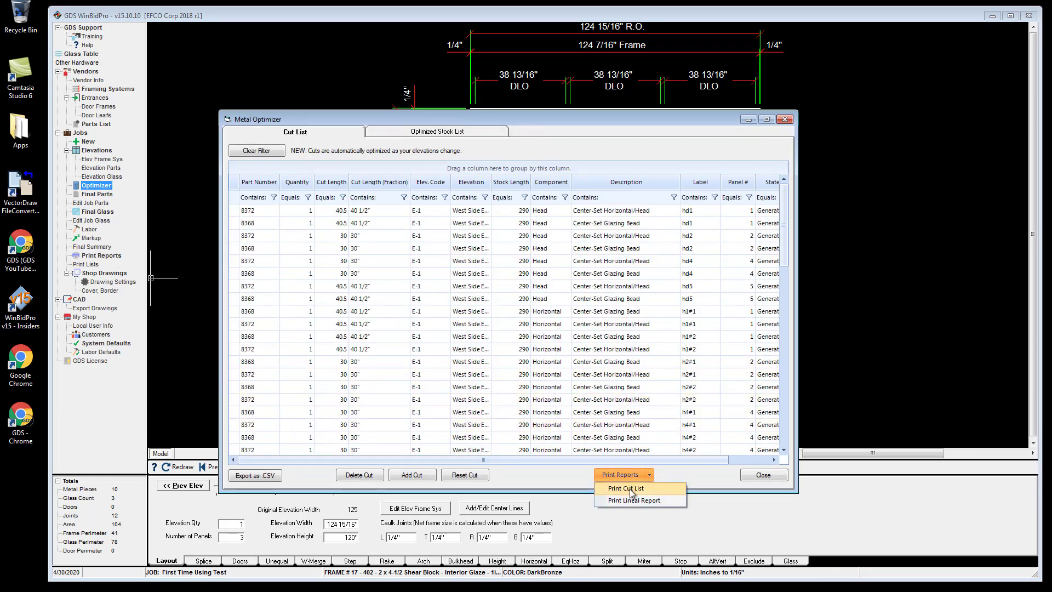
{"action": "left_click", "coordinate": [632, 490]}
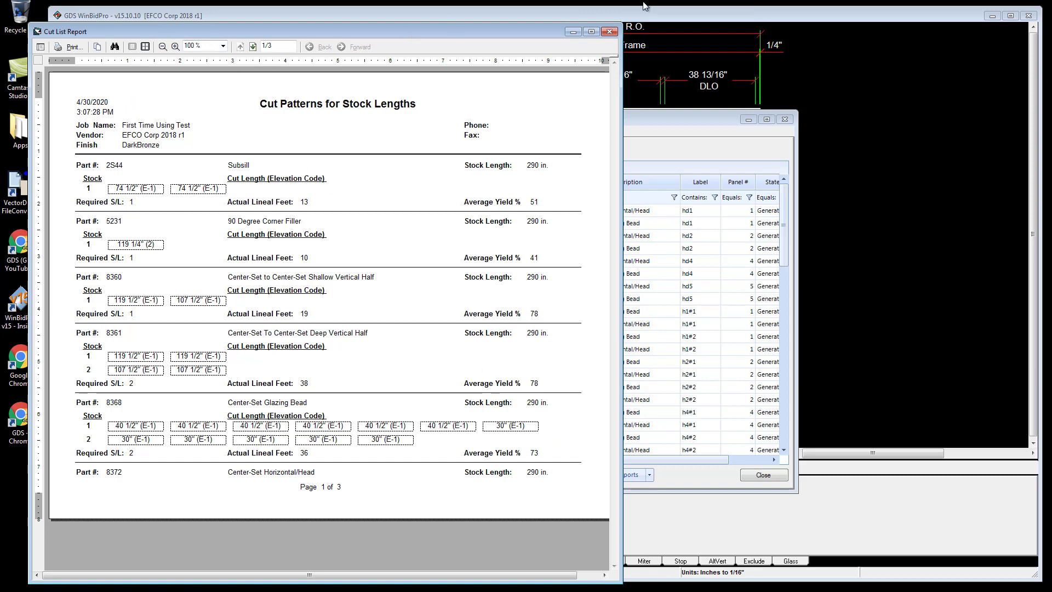
{"action": "left_click", "coordinate": [610, 33]}
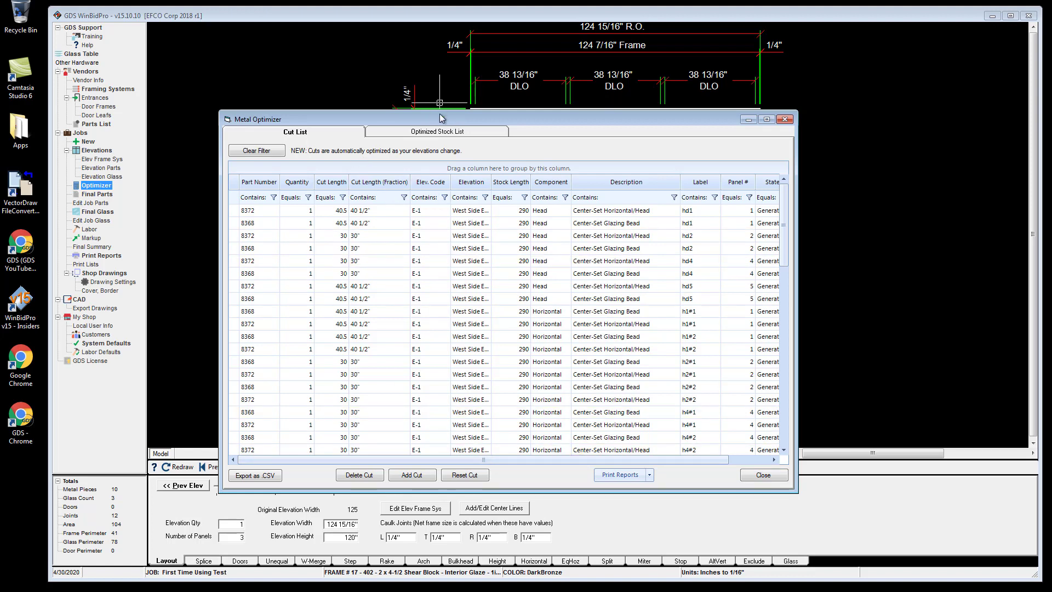
{"action": "left_click", "coordinate": [768, 475]}
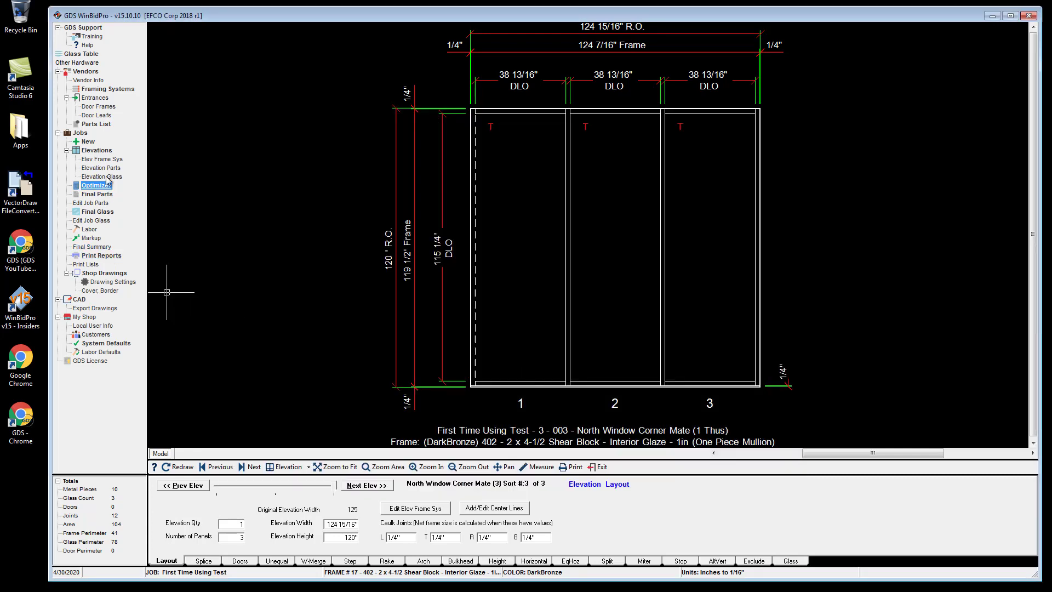
Review the available print report options.
{"action": "left_click", "coordinate": [97, 255]}
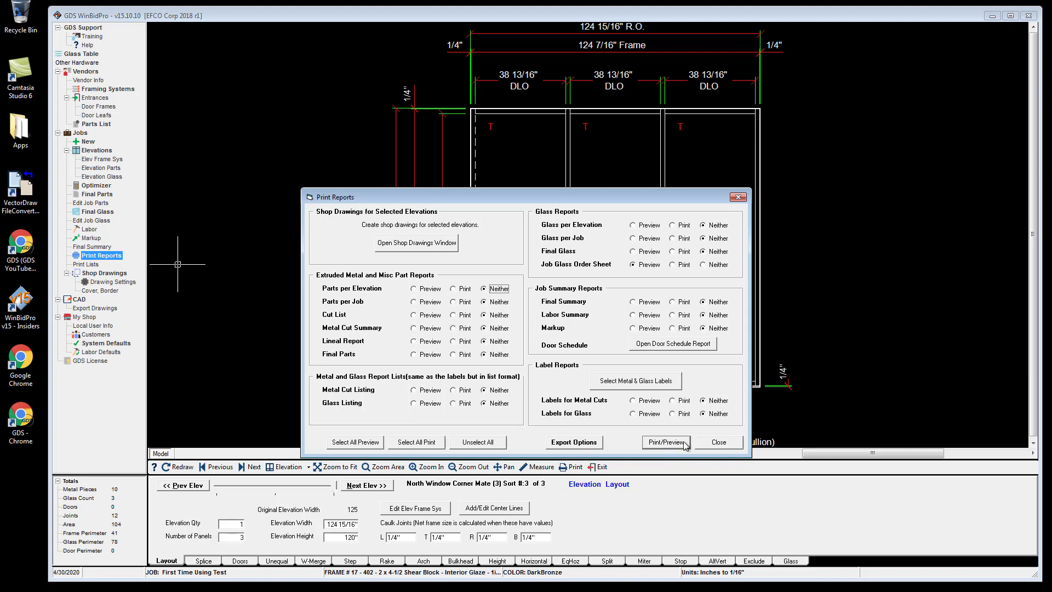
{"action": "left_click", "coordinate": [718, 442]}
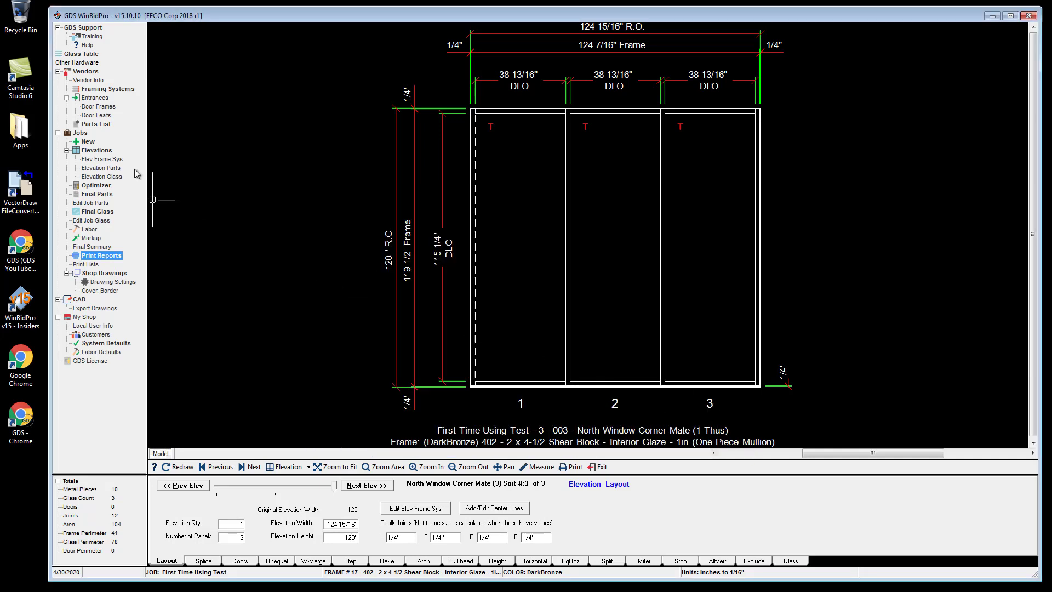
Open the job markup entry form and save it.
{"action": "left_click", "coordinate": [91, 237]}
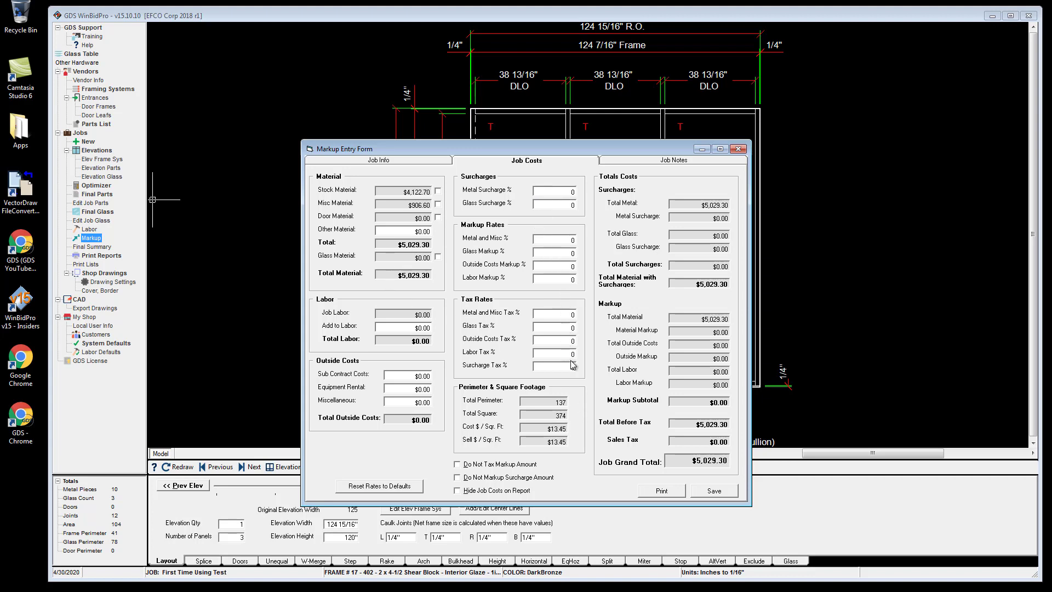
{"action": "left_click", "coordinate": [713, 490]}
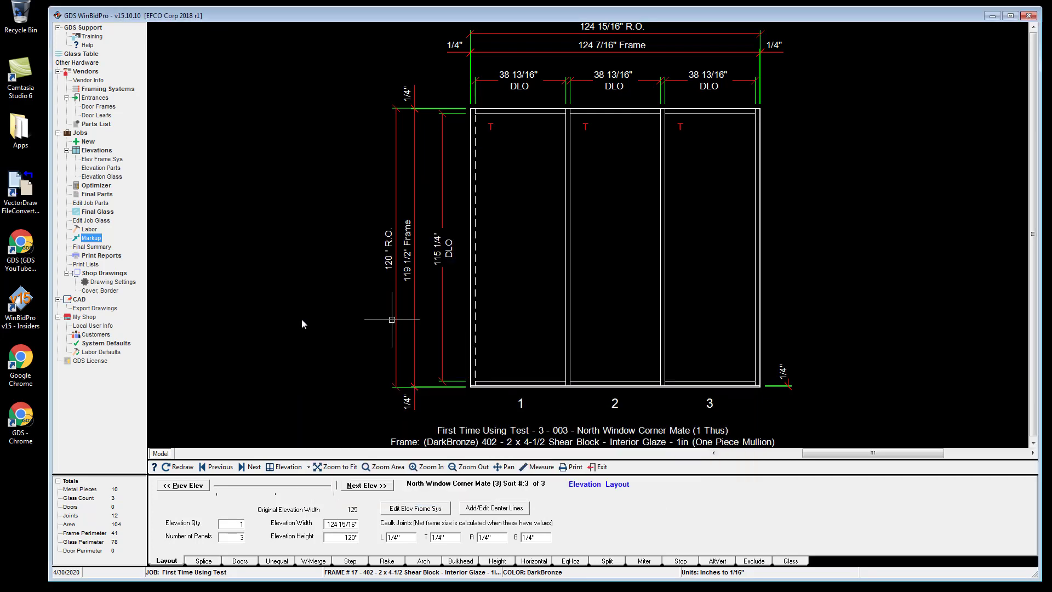